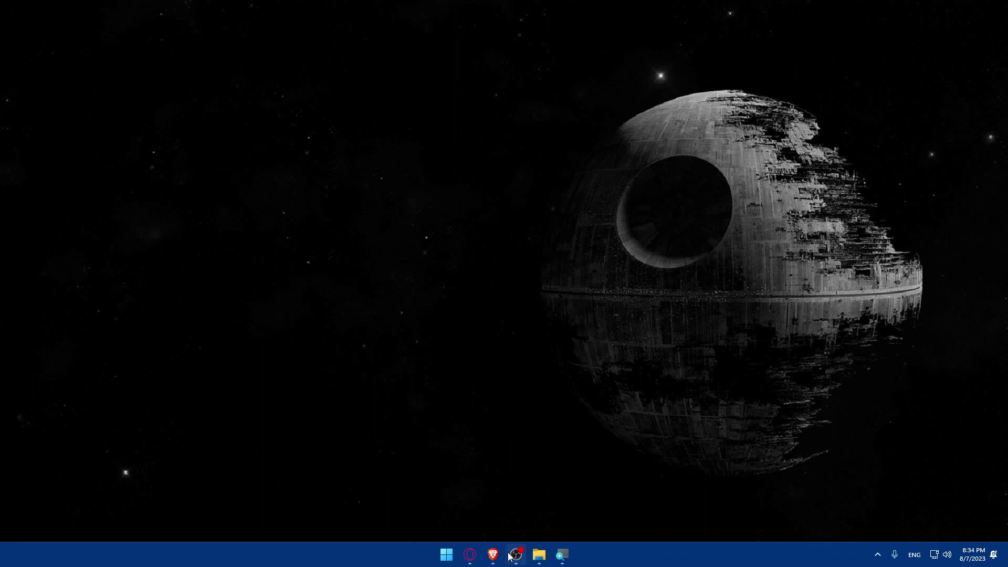
Step: Open Brave and go to the Stripe website at stripe.com
click(492, 554)
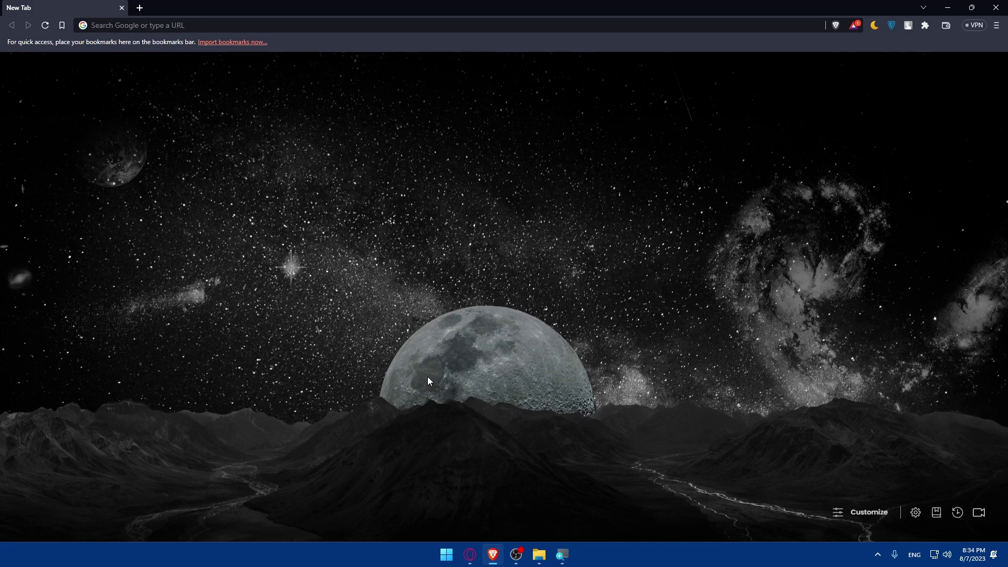
click(161, 23)
text(stripe.com)
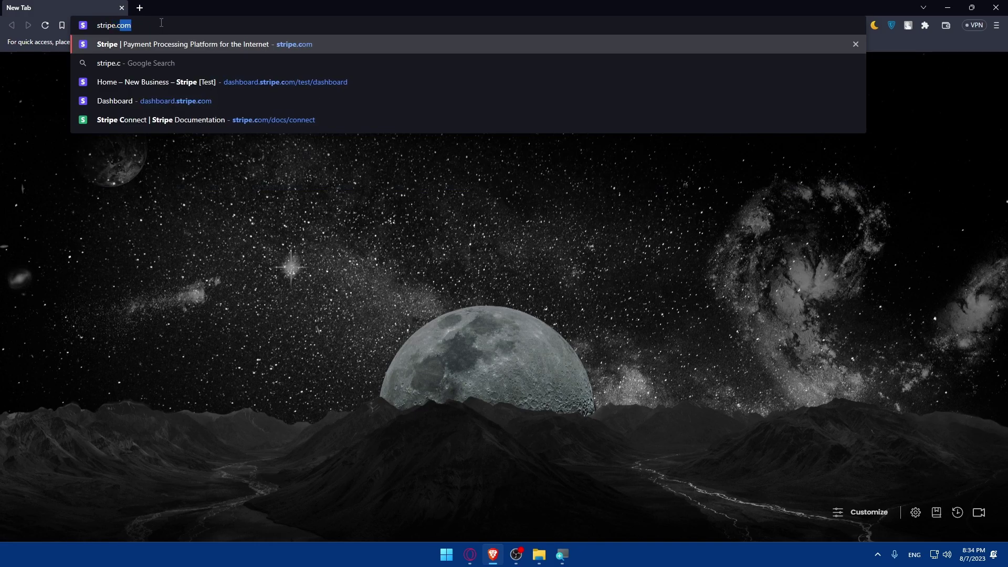
key(Return)
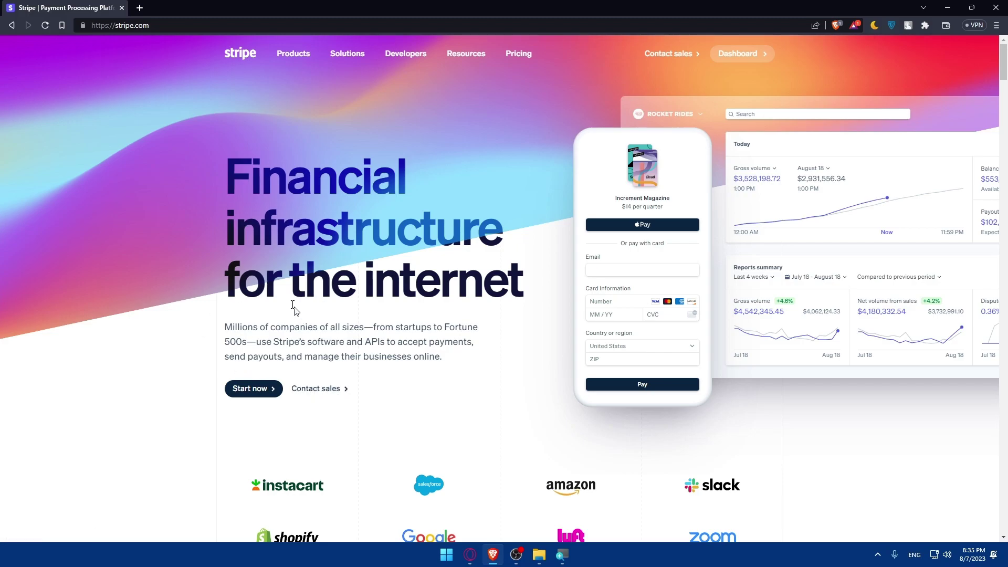
scroll(293, 310, down, 2)
scroll(332, 299, down, 2)
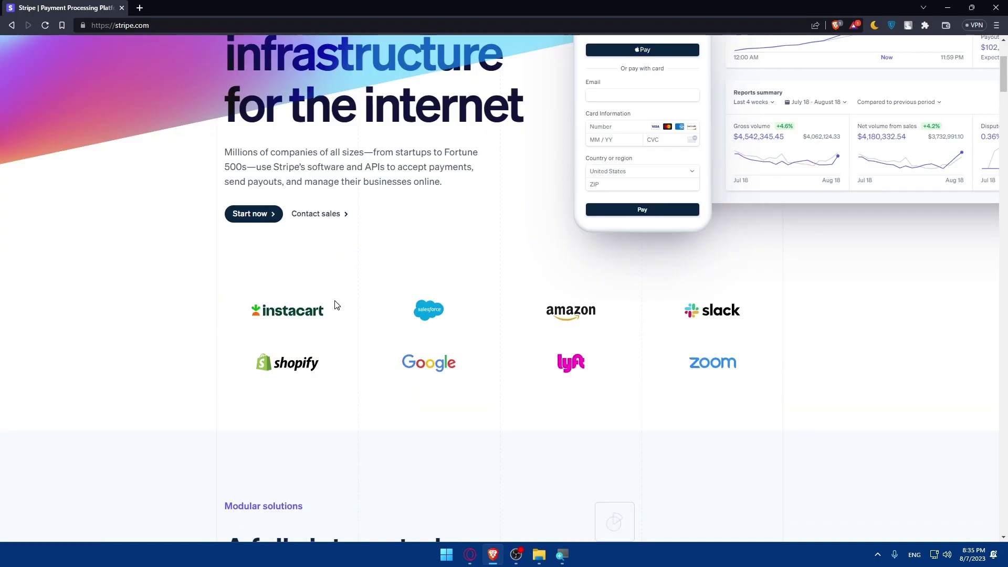
scroll(337, 304, down, 15)
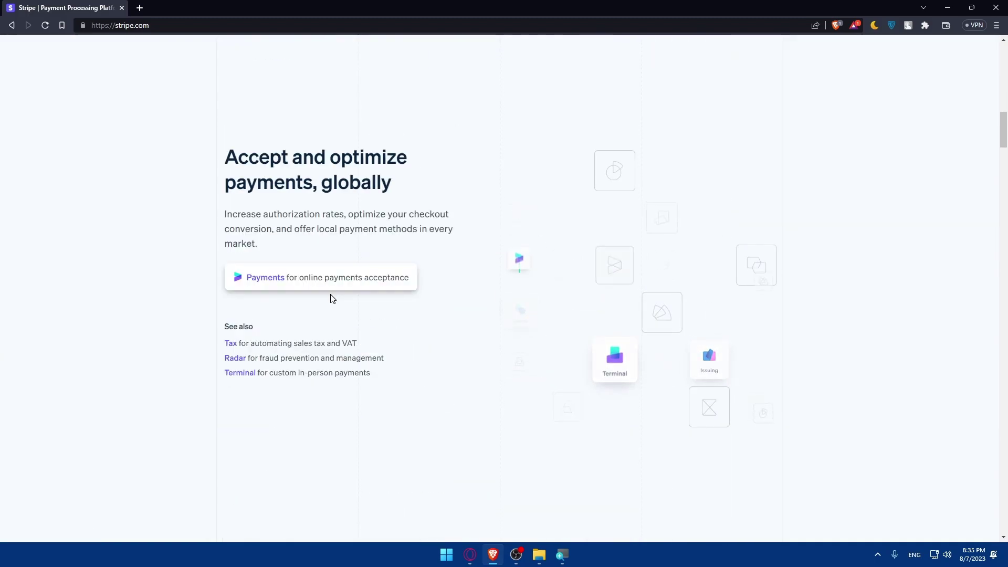
scroll(333, 299, down, 2)
scroll(333, 300, down, 3)
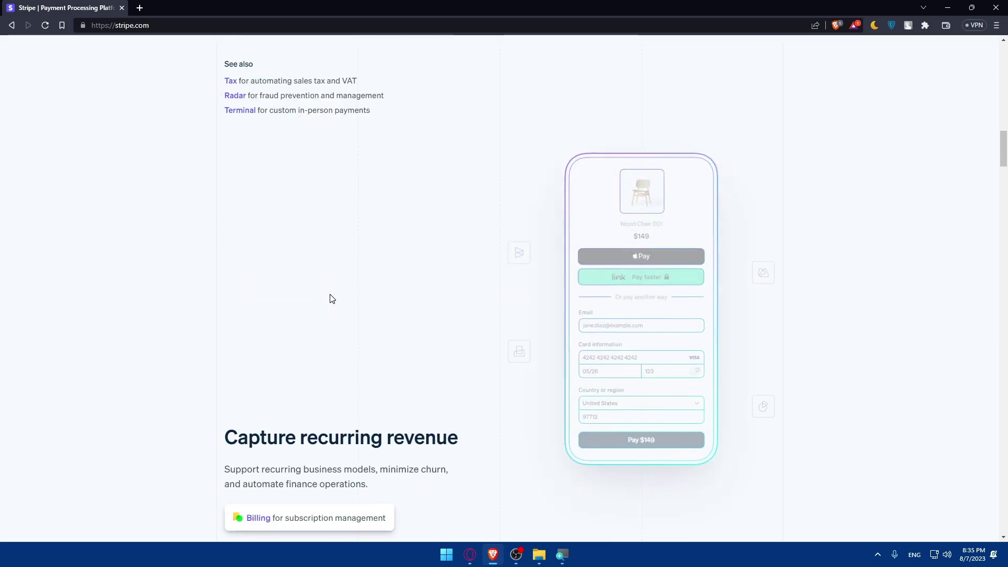
scroll(331, 299, down, 6)
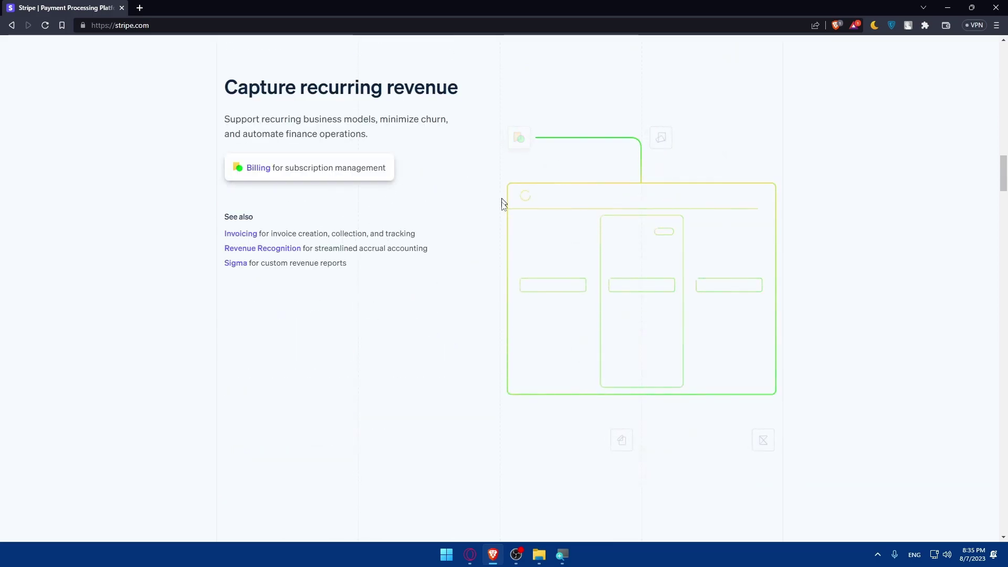
scroll(392, 243, down, 6)
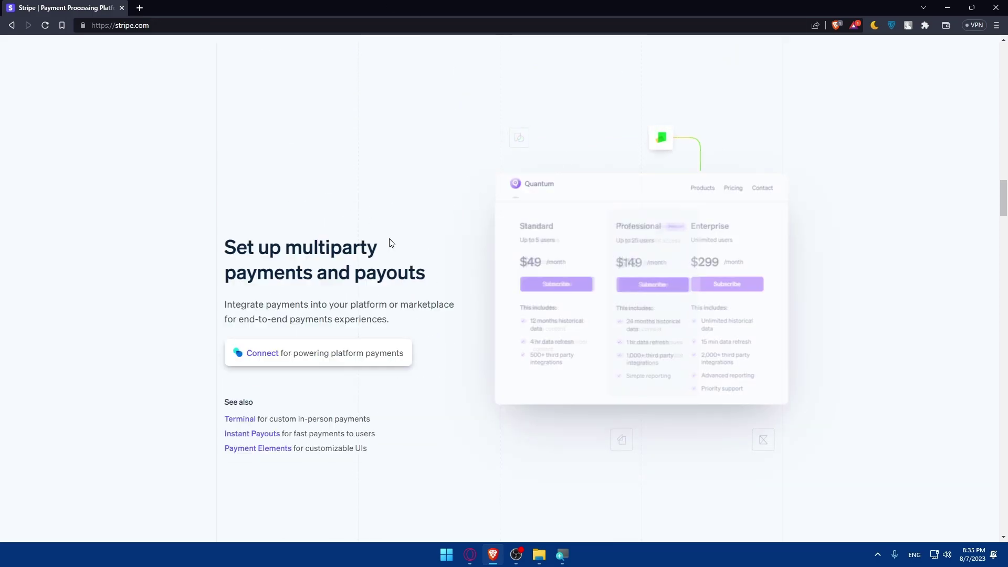
scroll(391, 243, down, 10)
scroll(378, 197, up, 20)
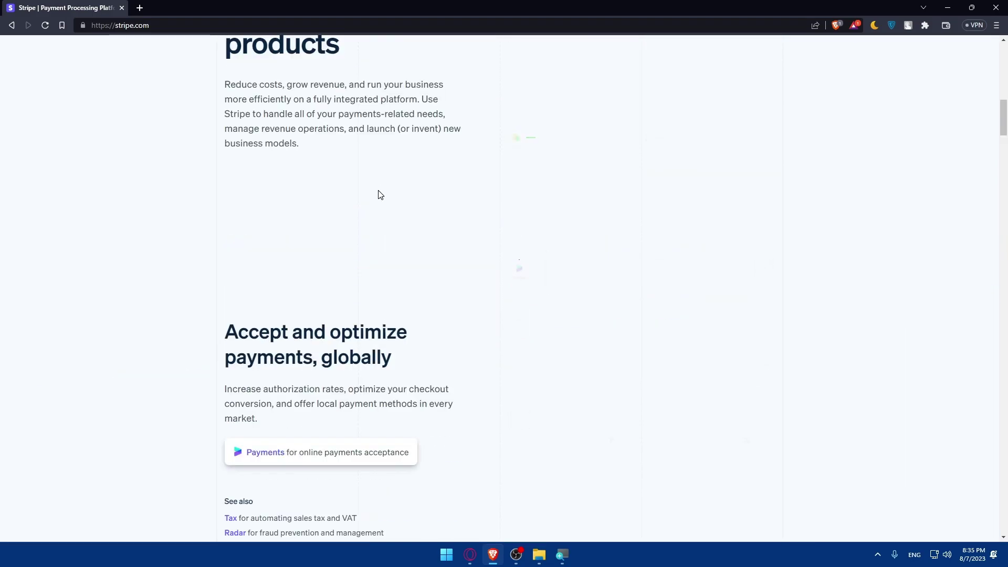
scroll(380, 194, up, 10)
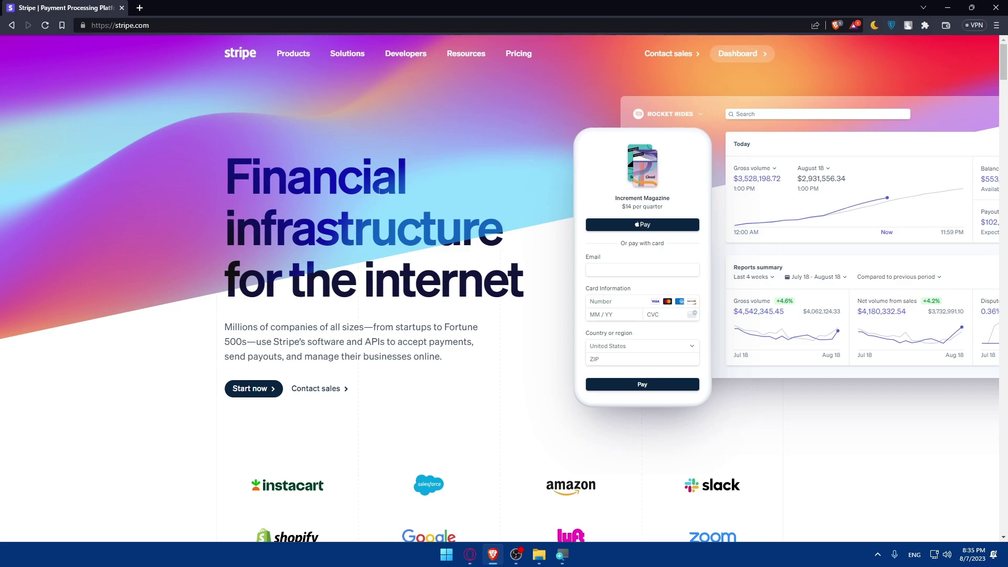
Step: Open the Stripe dashboard, review the Activate payments onboarding steps, then leave activation
click(731, 57)
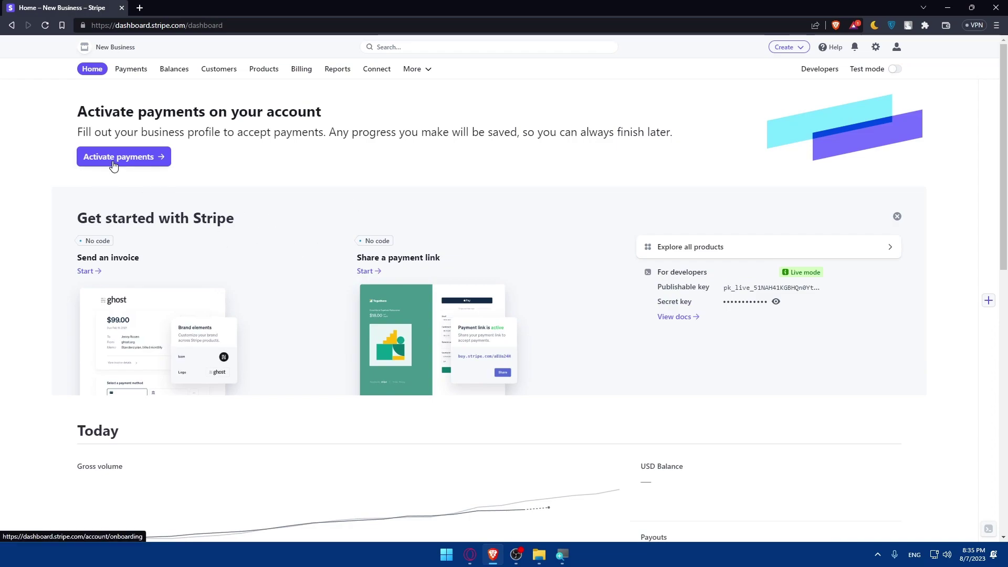
click(113, 166)
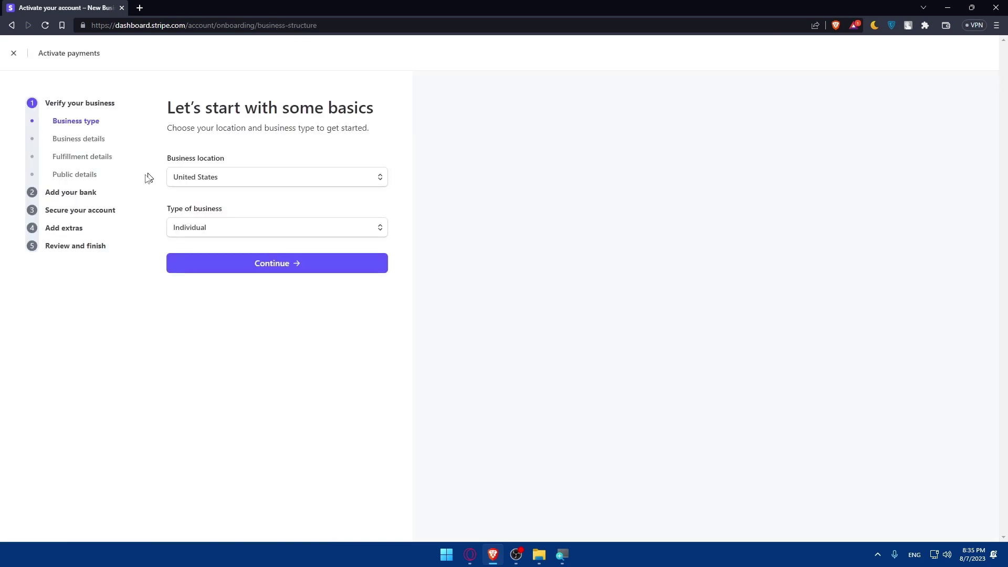
drag(118, 105, 31, 109)
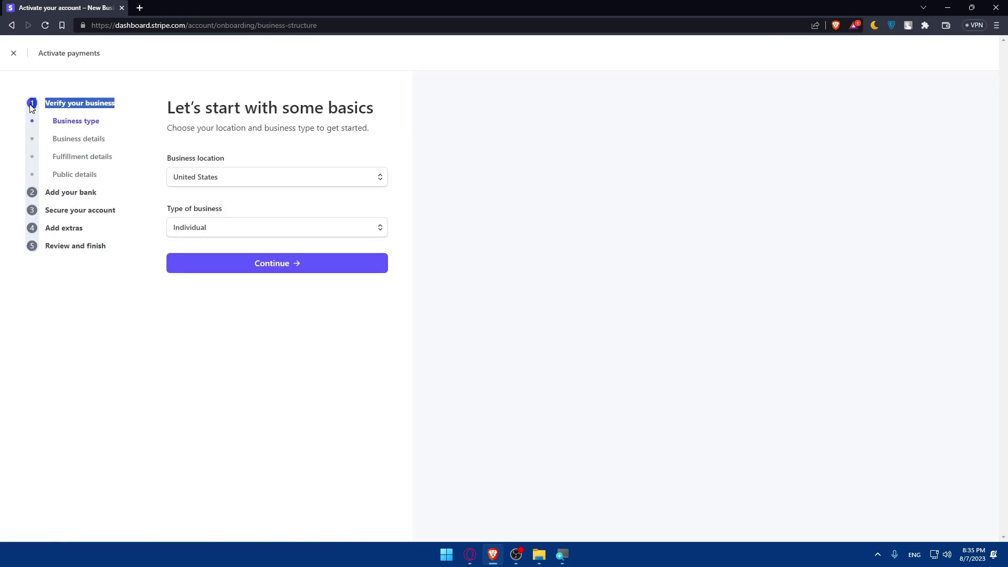
drag(100, 198, 45, 202)
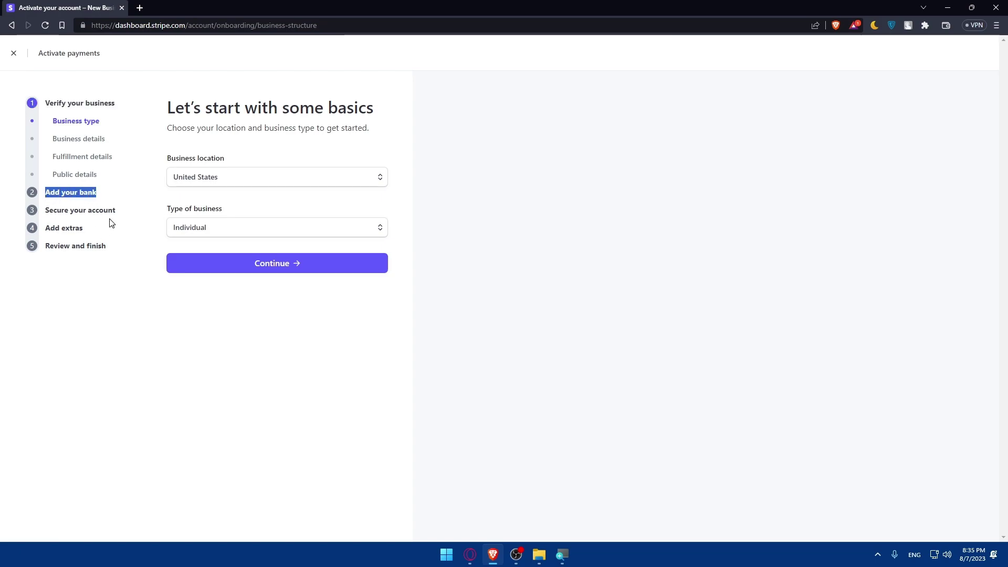
drag(117, 214, 46, 252)
click(108, 251)
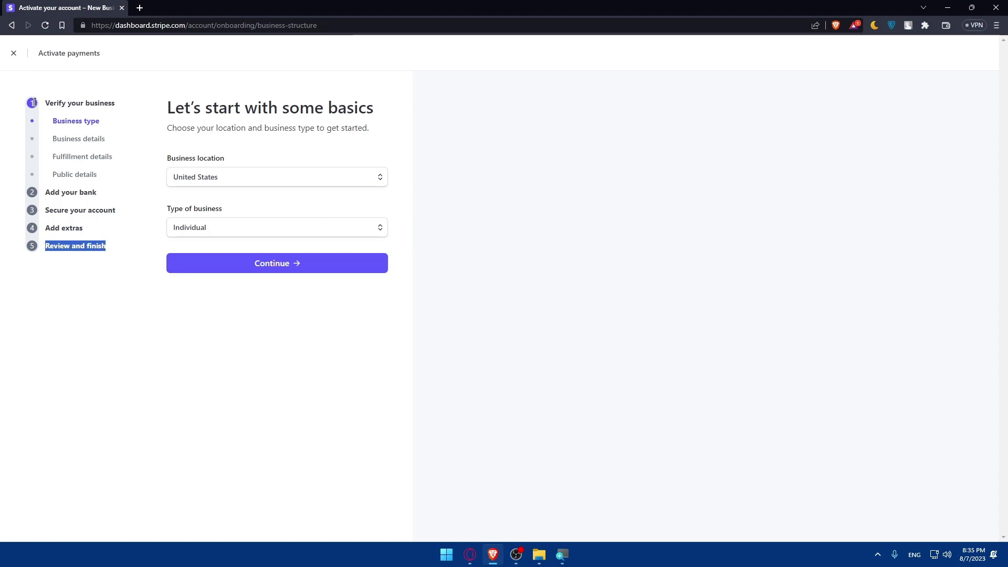
click(14, 53)
click(551, 85)
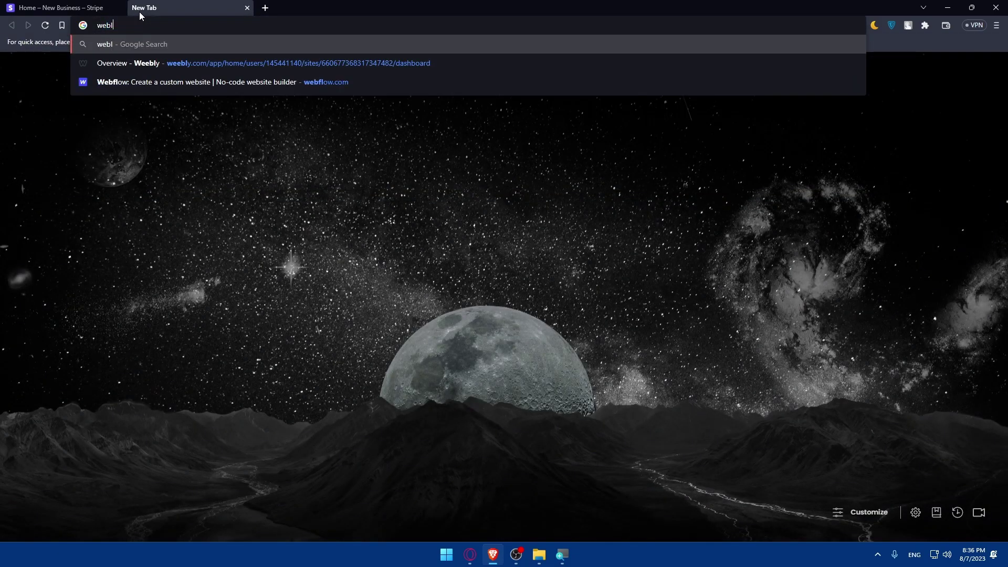
Step: Go to the Webflow website and log in with a Google account
key(Return)
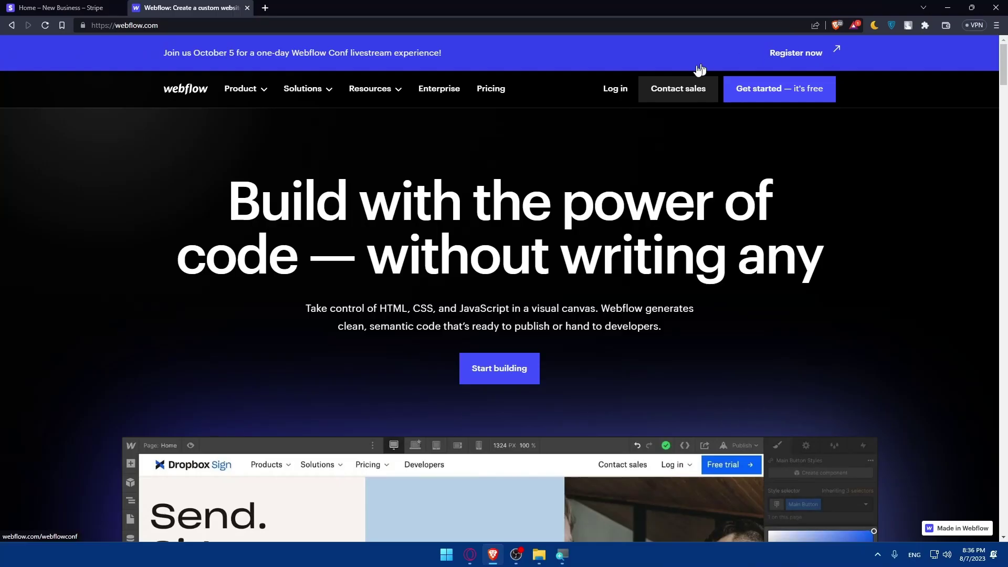
click(609, 93)
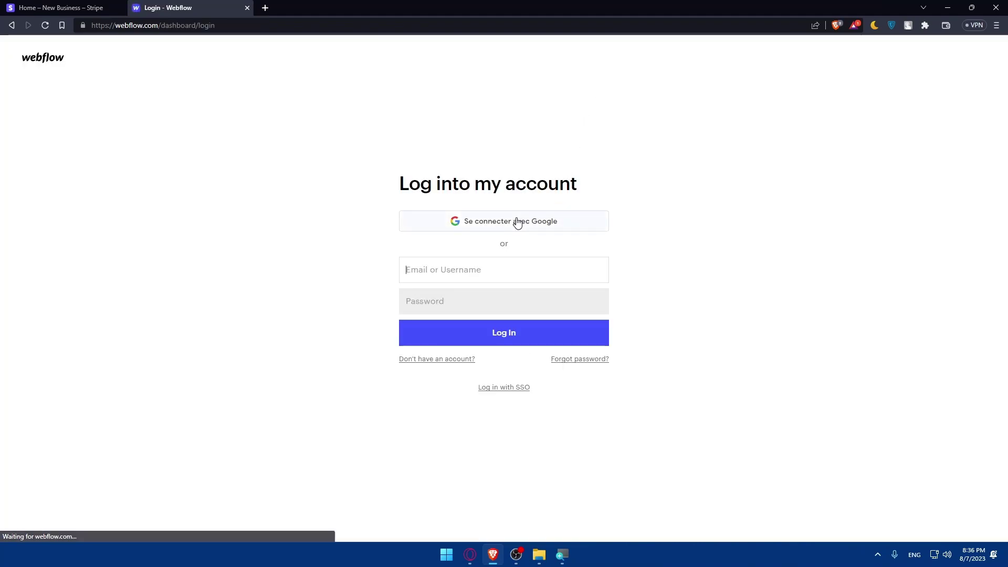
click(515, 221)
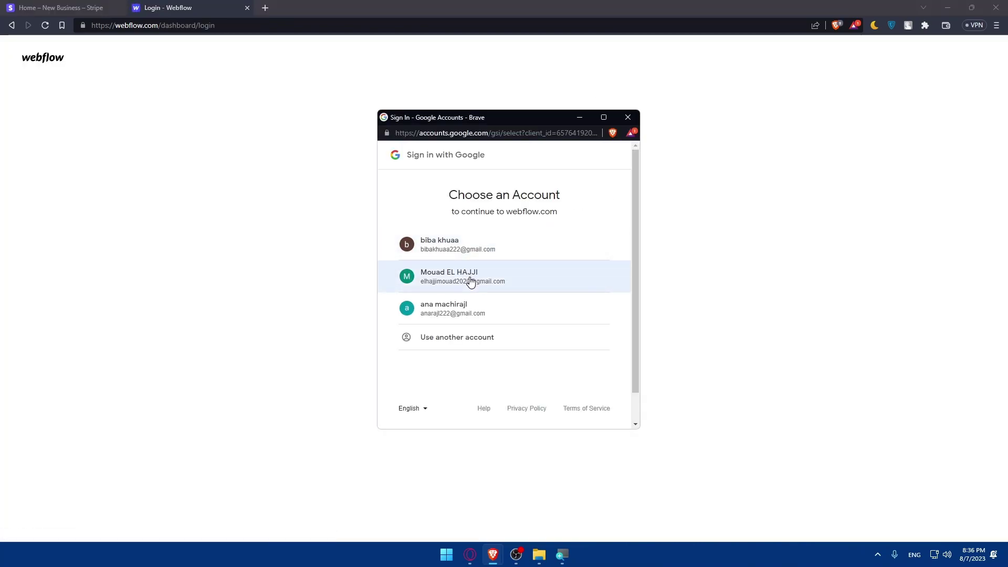
click(462, 253)
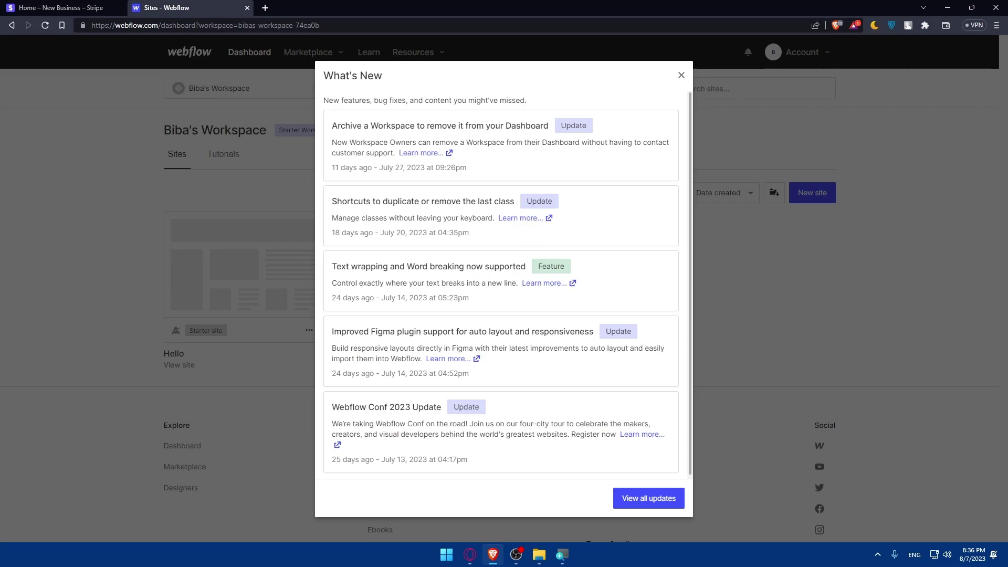
Step: Dismiss the What's New announcement covering the Sites dashboard
scroll(472, 214, down, 1)
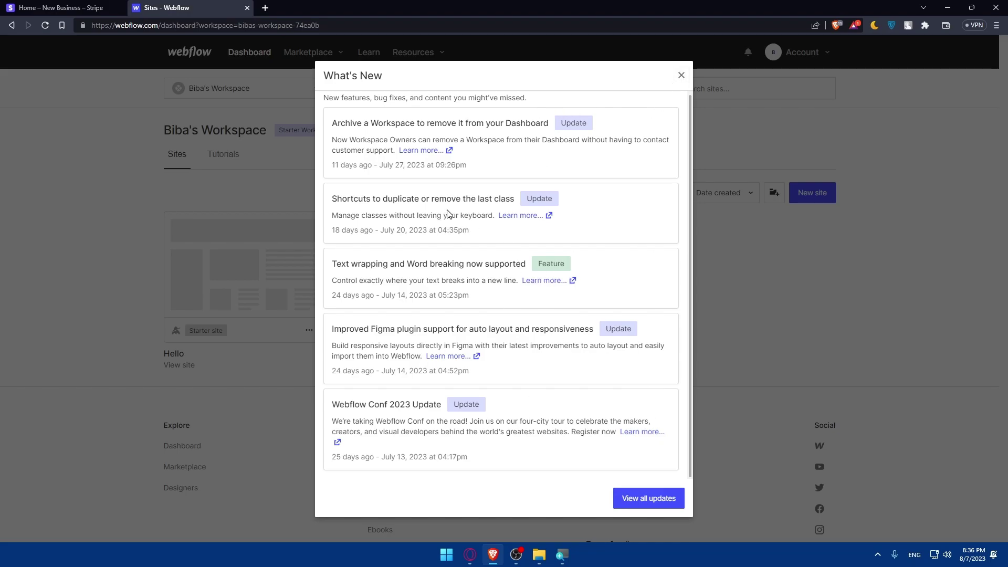
click(682, 75)
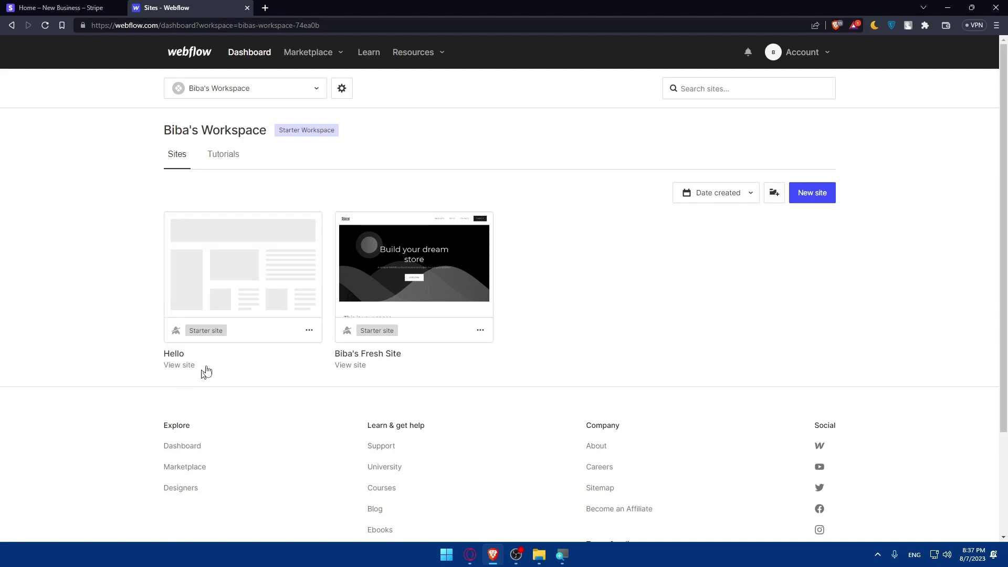
Step: Open Biba's Fresh Site in the Designer, collapse Get started, and browse the Home page
mouse_move(430, 275)
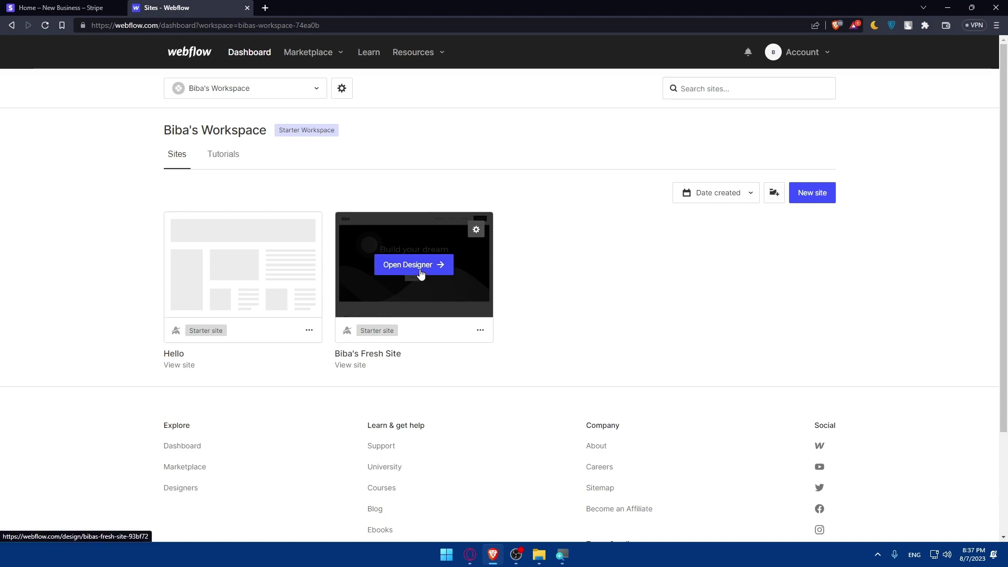
click(420, 274)
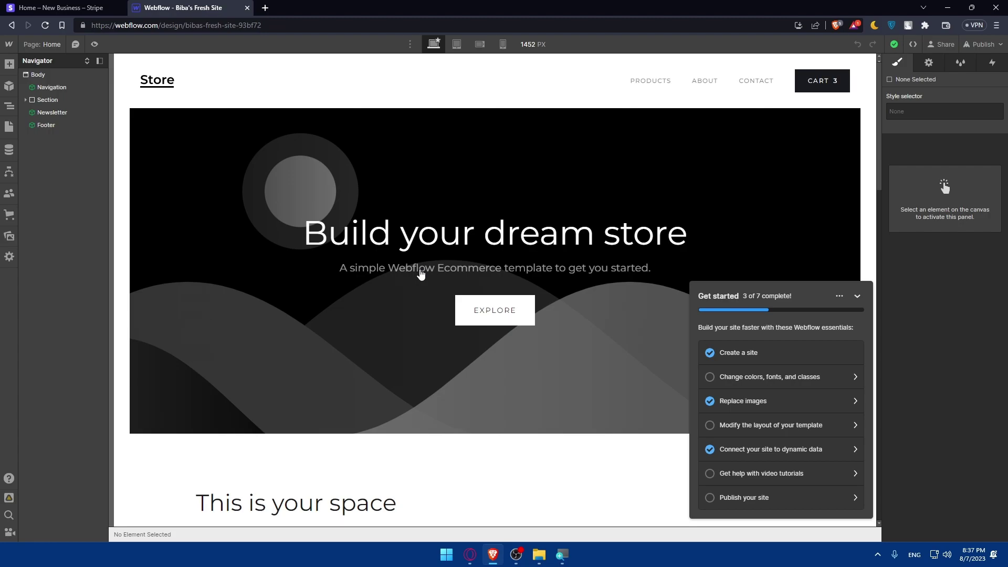
scroll(420, 273, down, 10)
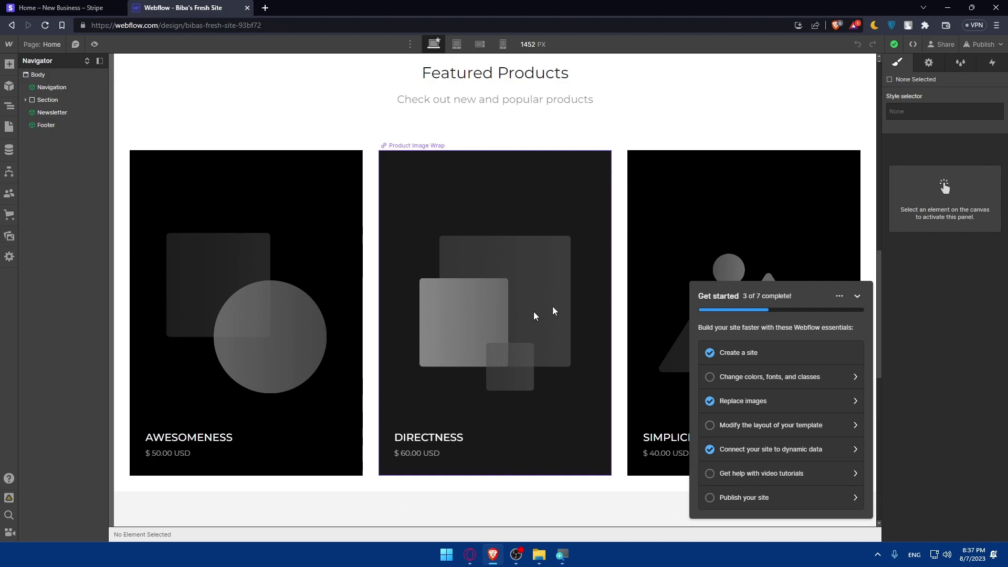
click(858, 298)
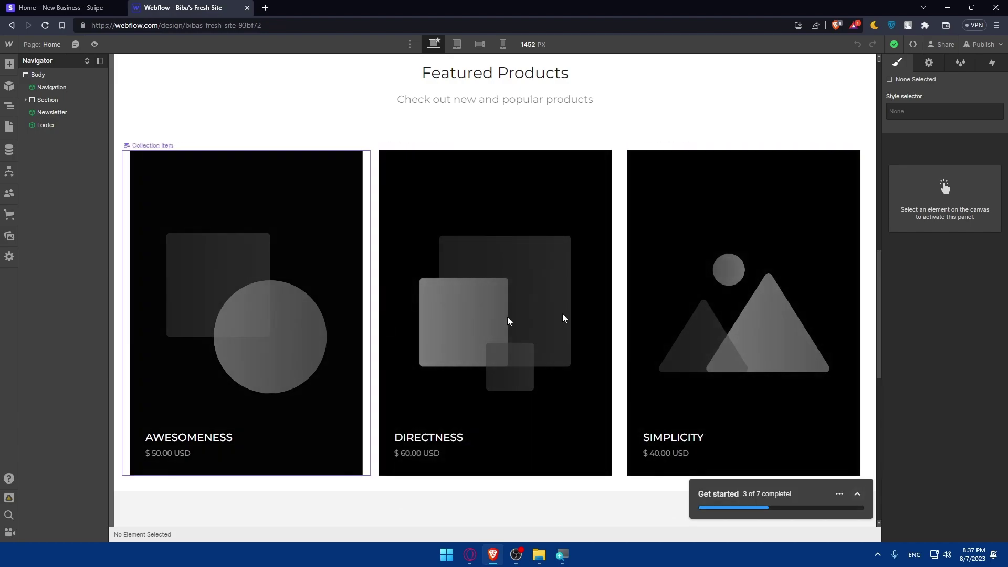
scroll(511, 313, up, 5)
scroll(511, 314, up, 3)
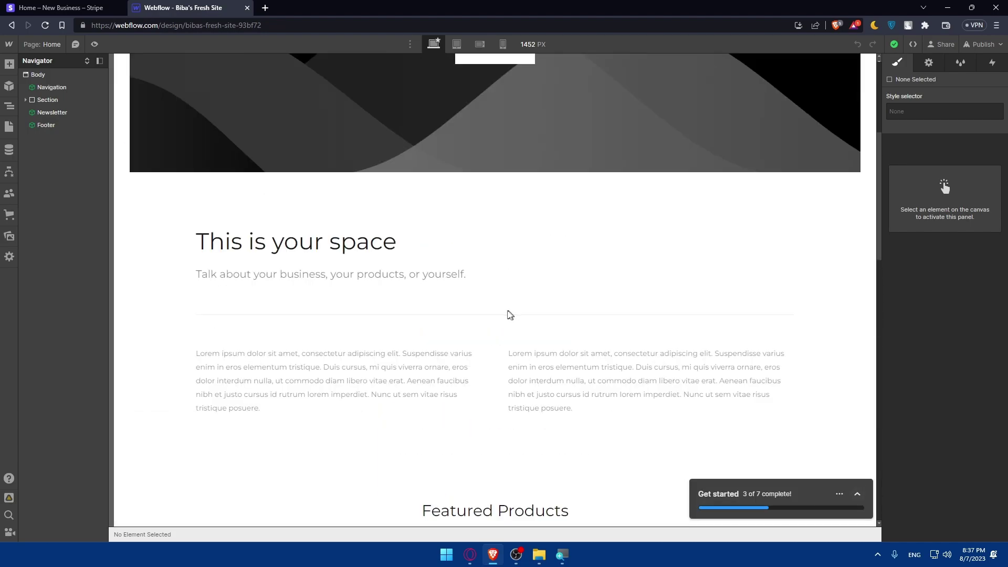
scroll(499, 315, down, 7)
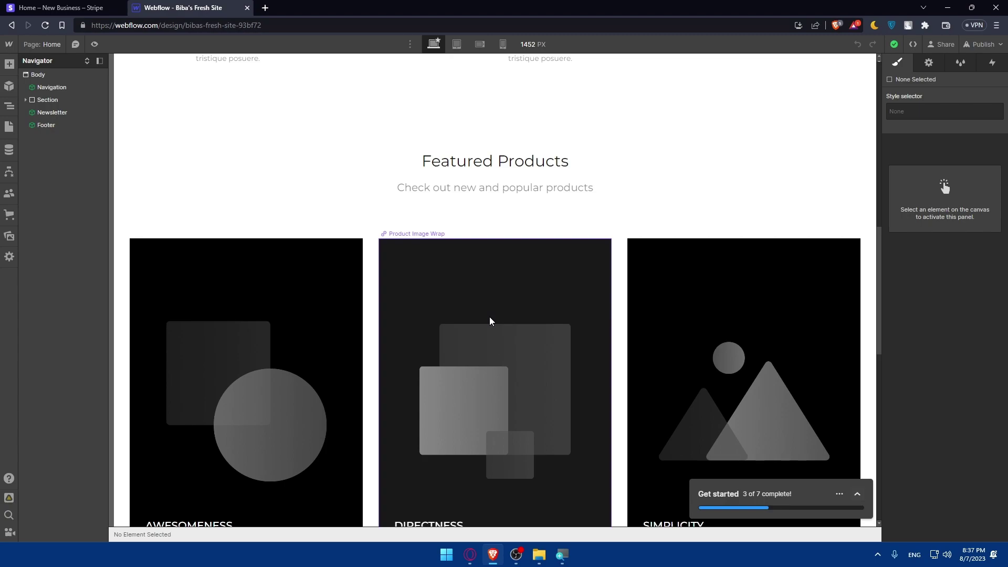
scroll(488, 313, down, 3)
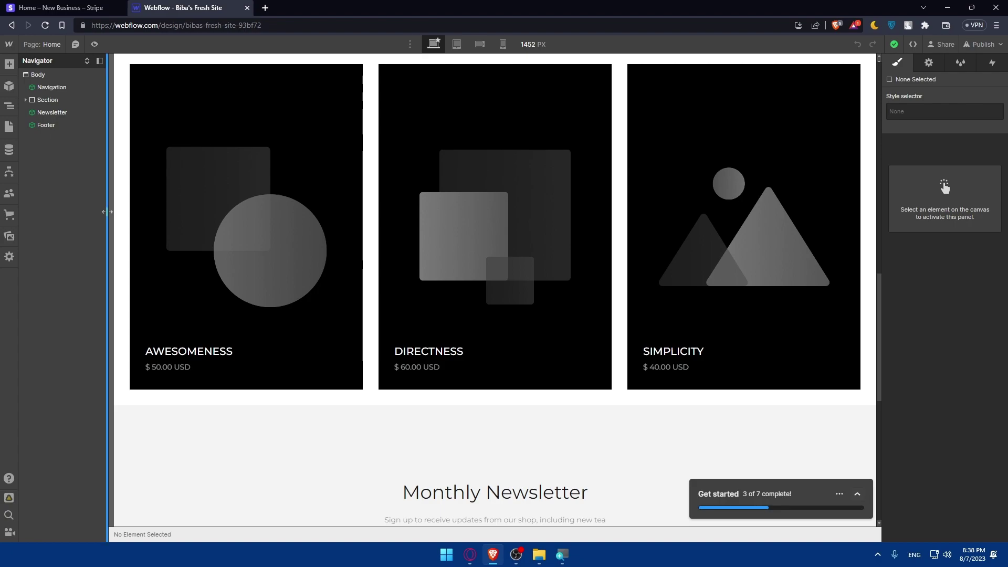
Step: Open the site's Ecommerce settings and continue to the full store setup form
click(11, 261)
click(72, 166)
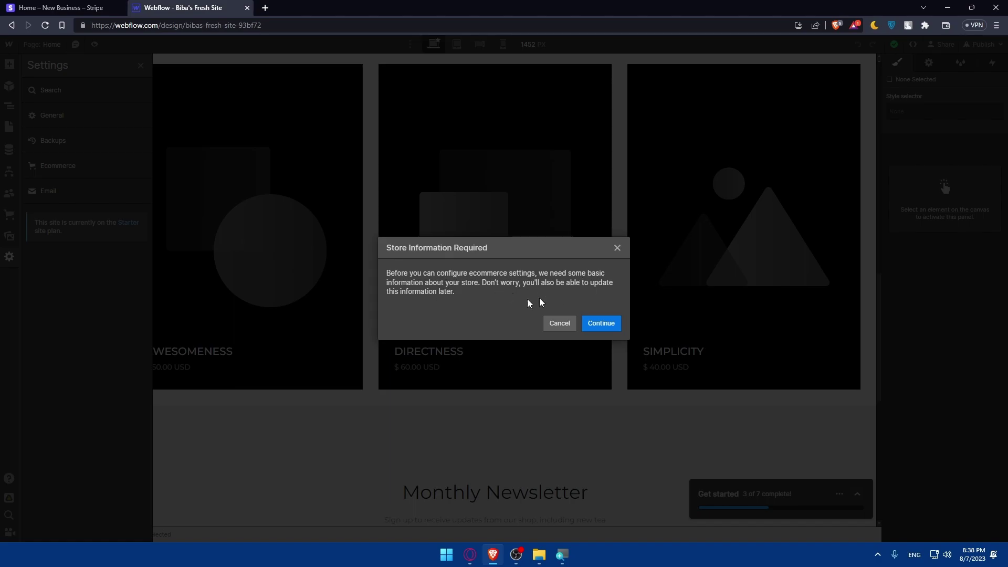
click(598, 323)
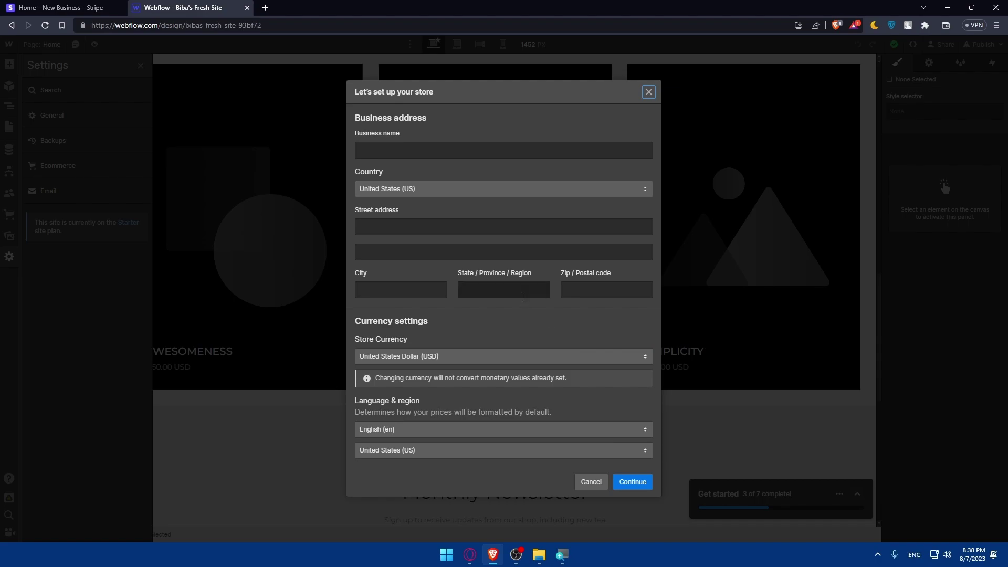
Step: Enter business name 'test' with an autofilled business address and save the store setup
click(393, 150)
text(test)
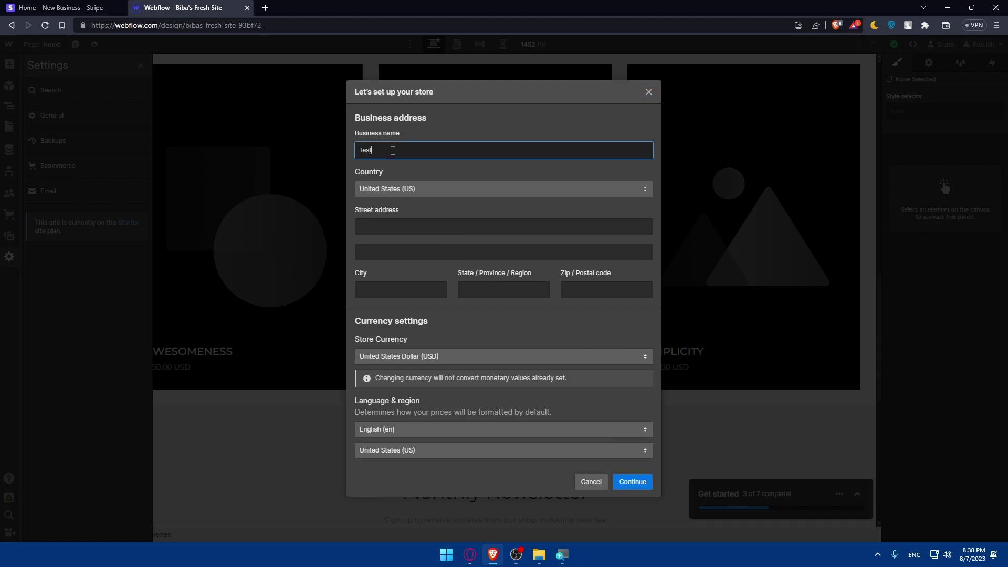
click(391, 225)
click(452, 256)
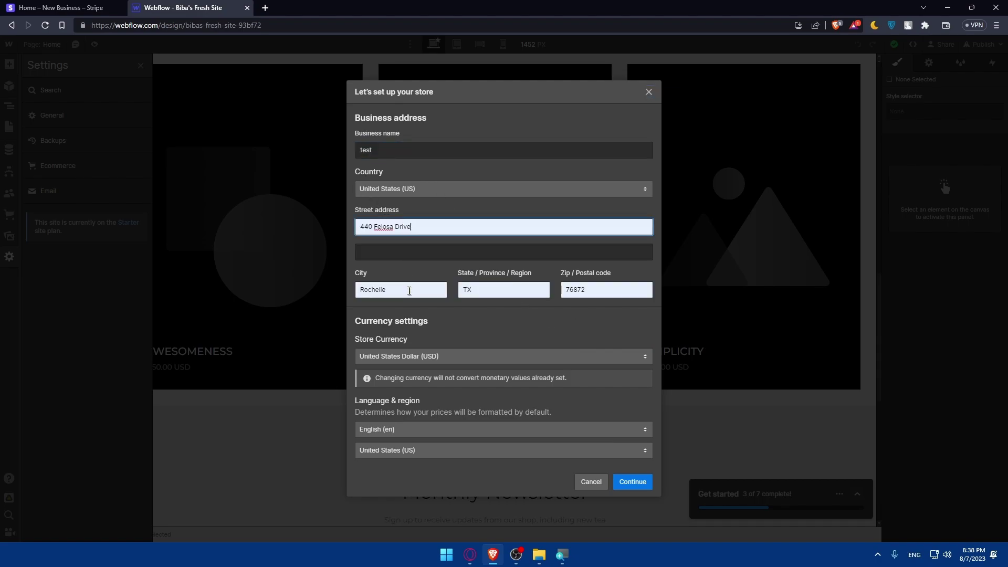
click(628, 481)
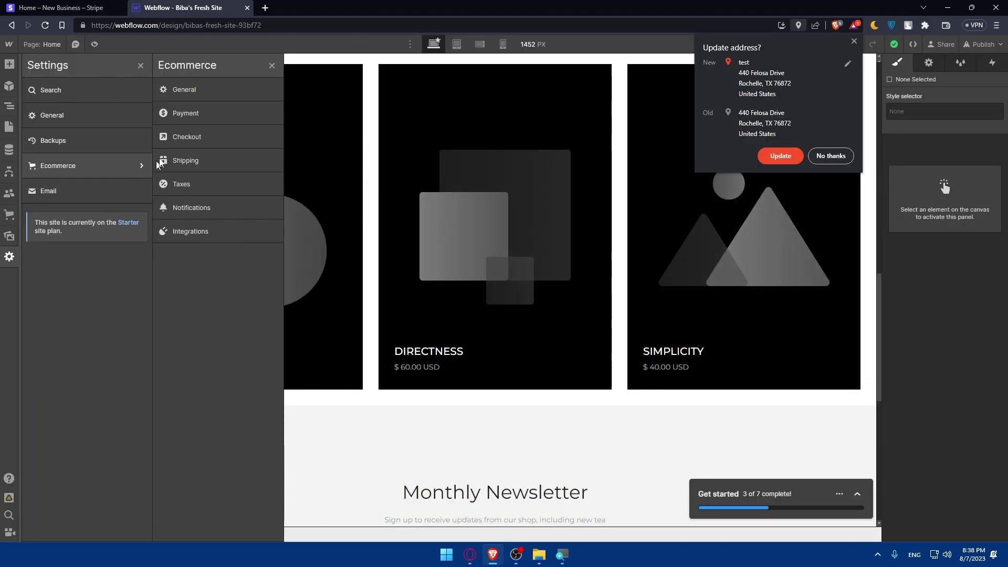
Step: Open the Ecommerce Payment settings and dismiss the Update address prompt
click(184, 114)
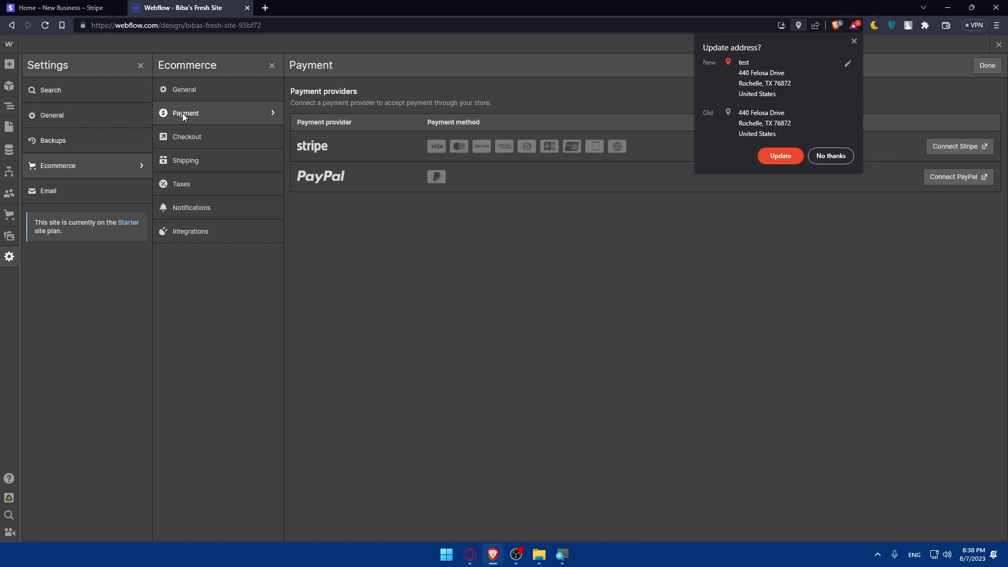
click(854, 40)
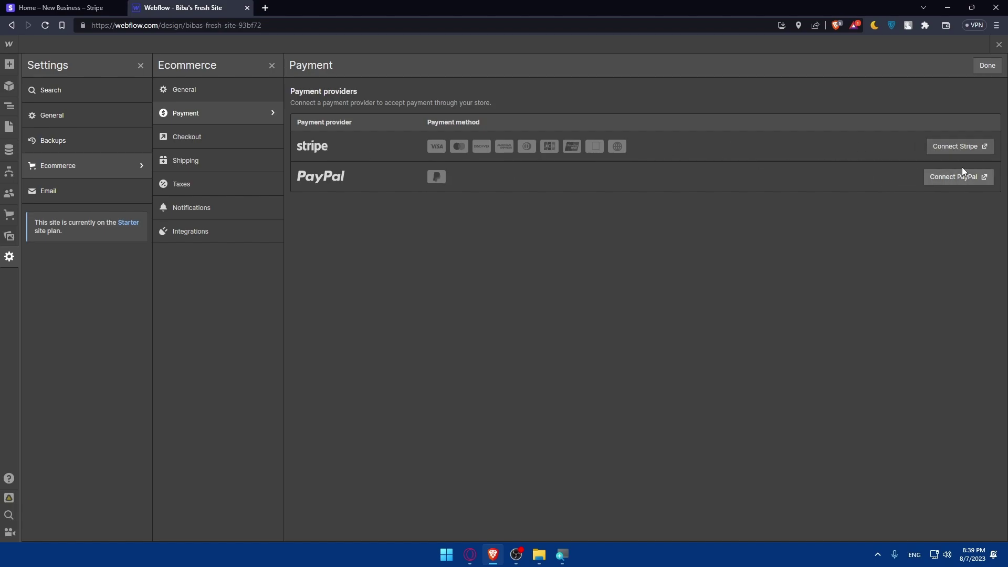
Step: Start connecting Stripe, close the PayPal sign-up window, and center the Stripe Connect window
click(952, 146)
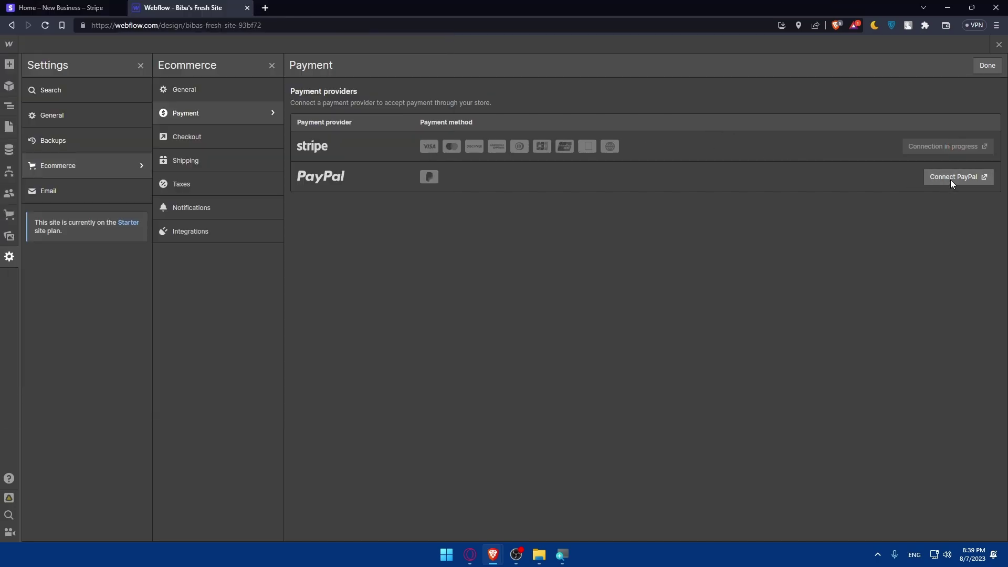
click(950, 179)
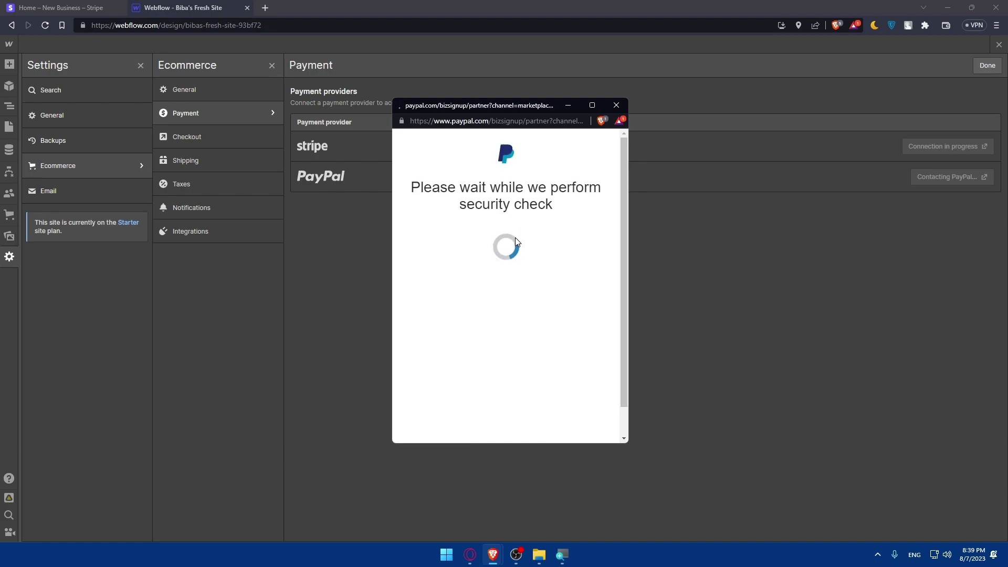
click(616, 105)
mouse_move(492, 554)
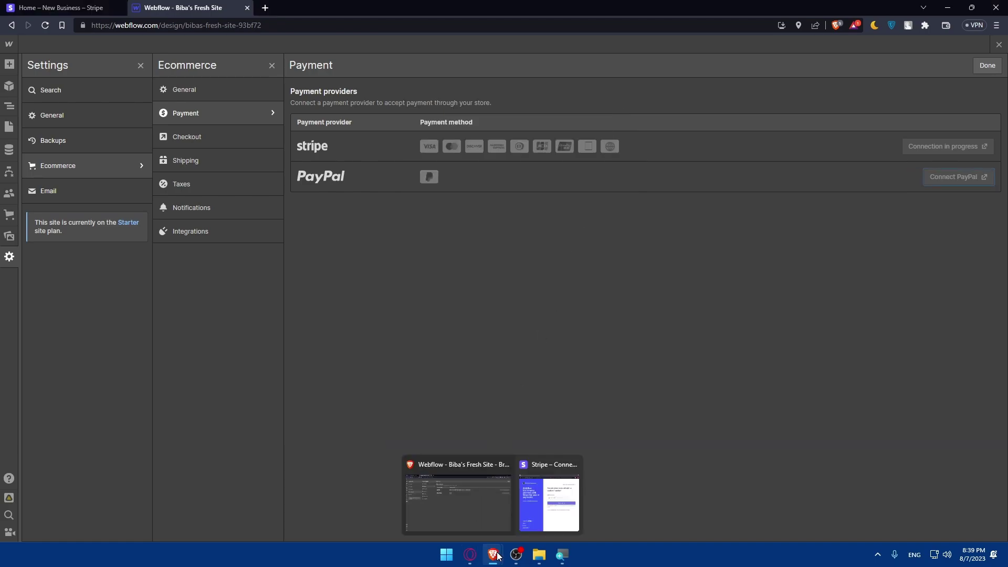
click(546, 499)
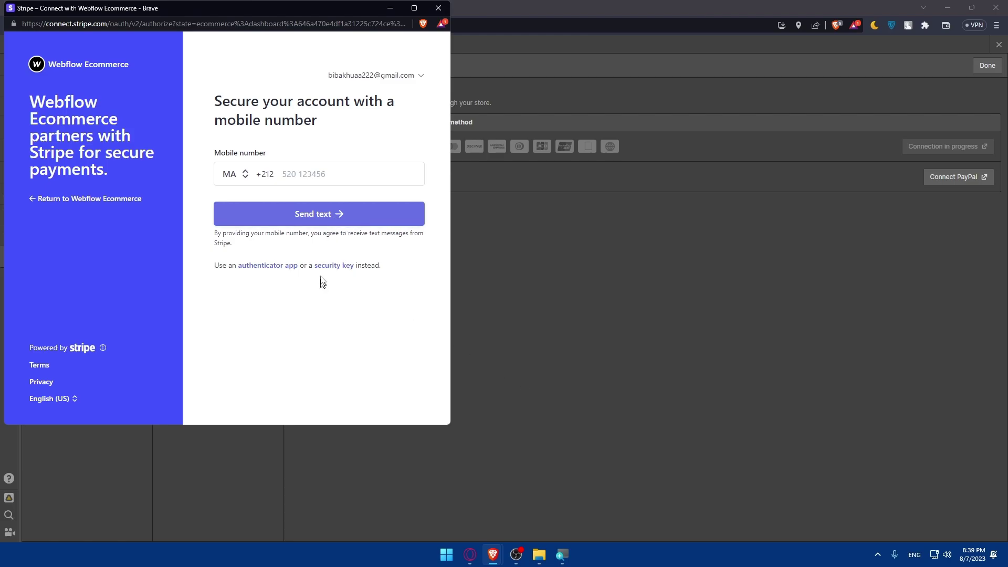
drag(255, 4, 488, 31)
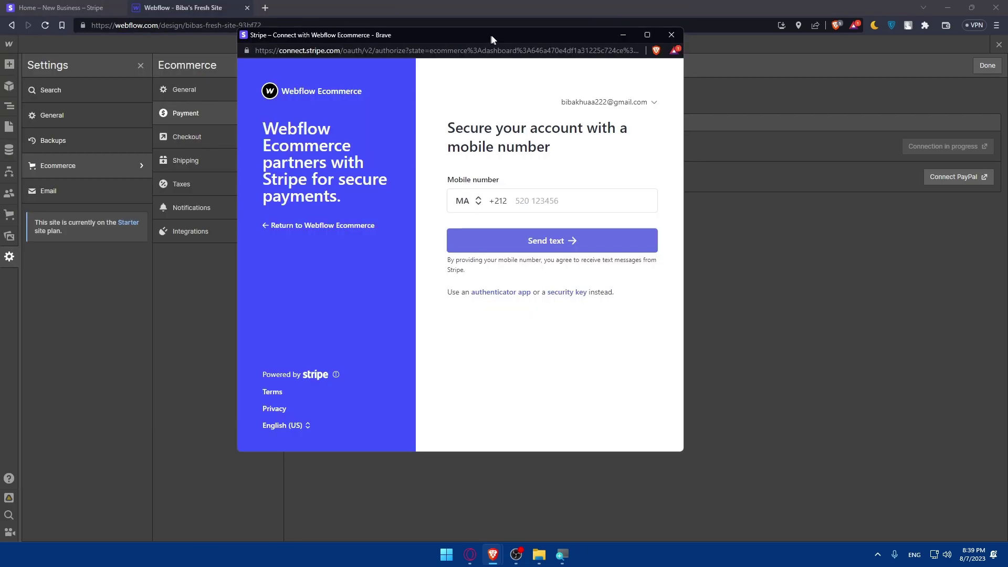
drag(438, 128, 567, 147)
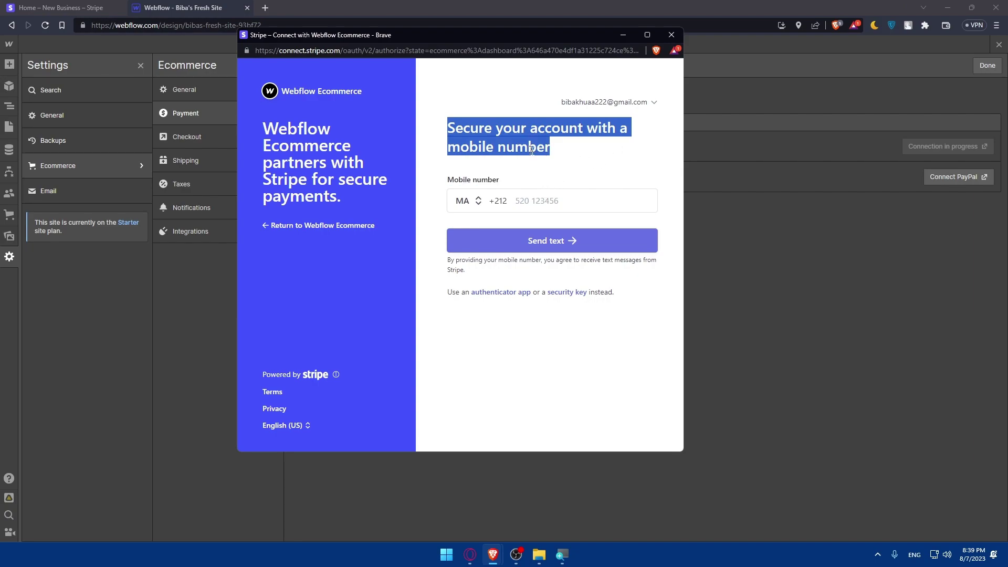
Step: Set up two-step security with an authenticator app instead of a security key, entering its code
click(518, 298)
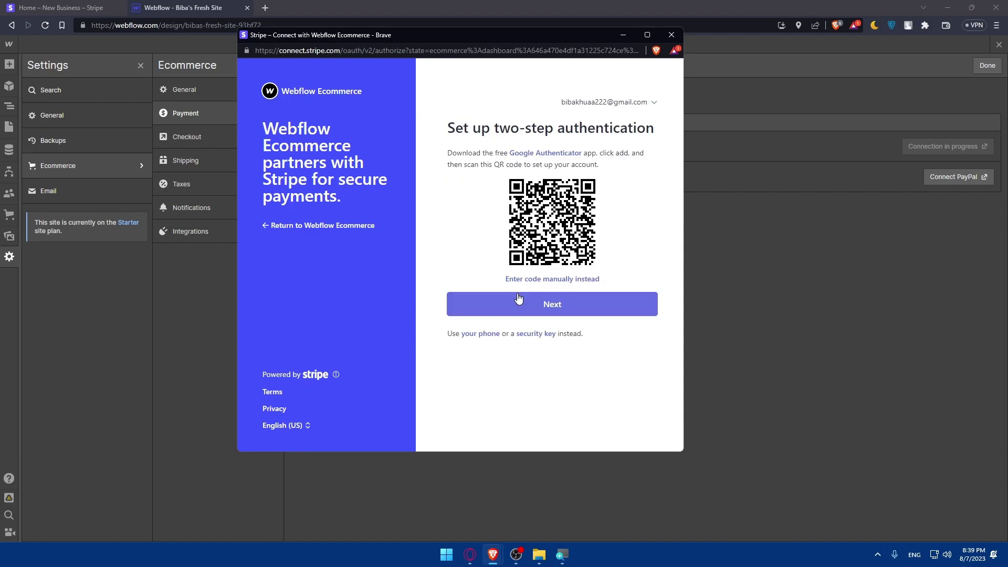
click(528, 335)
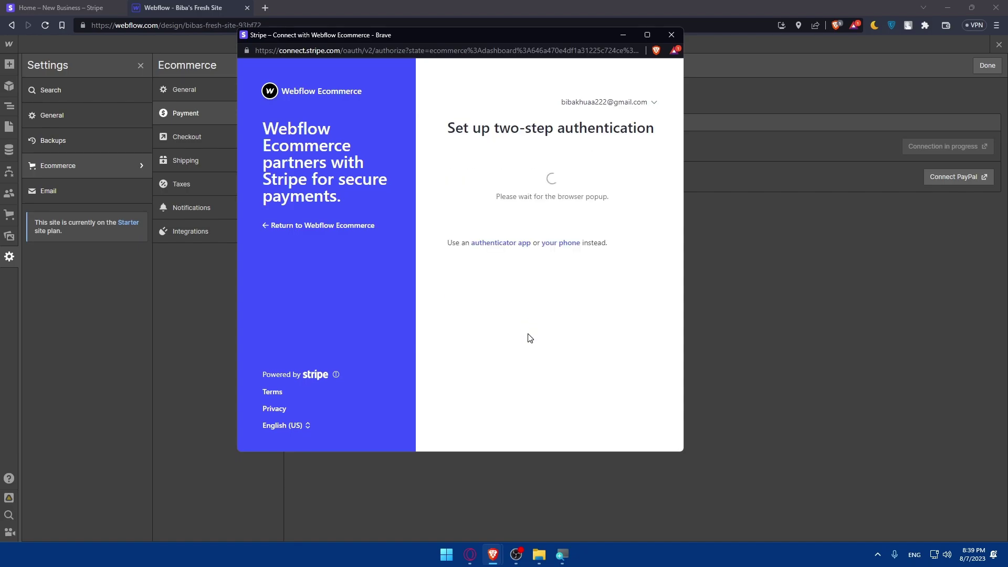
click(499, 281)
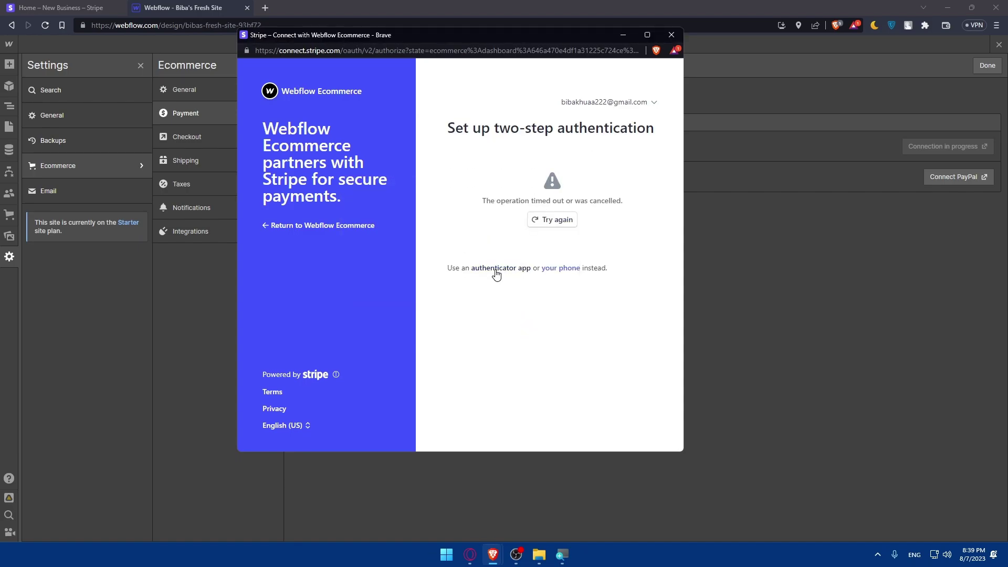
click(497, 268)
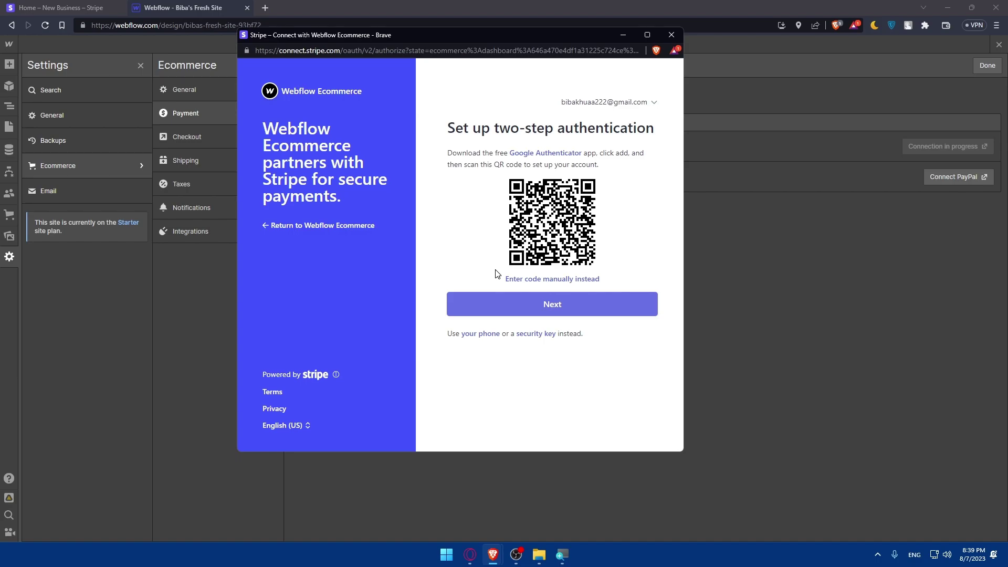
click(515, 304)
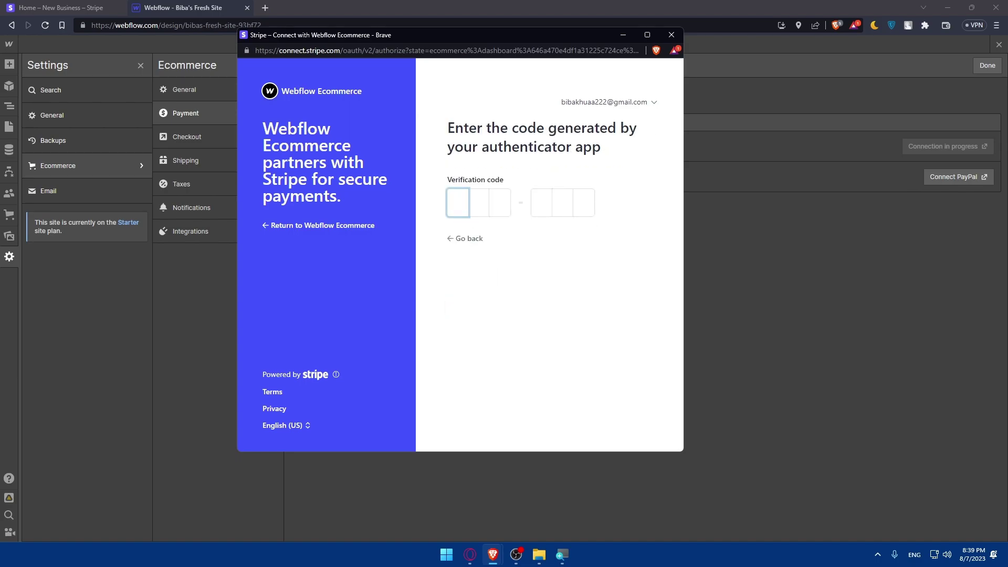
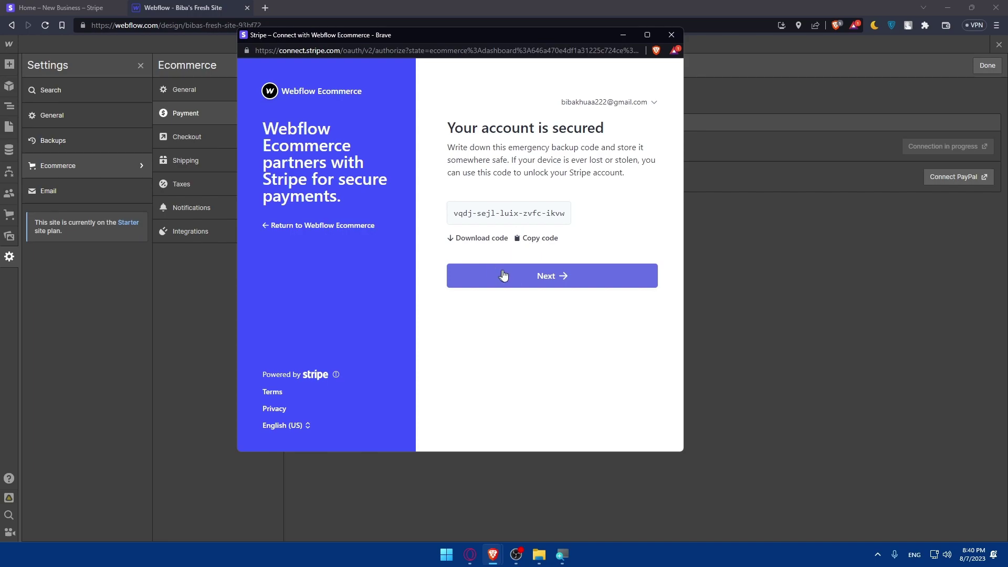
Step: Submit the verification code and connect the Unnamed account to Webflow Ecommerce
click(523, 284)
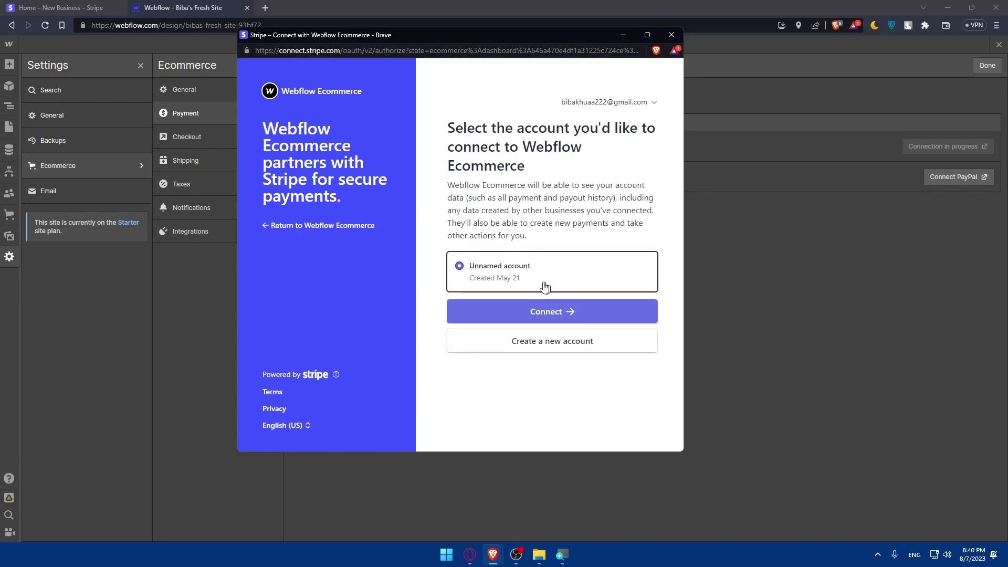
click(544, 317)
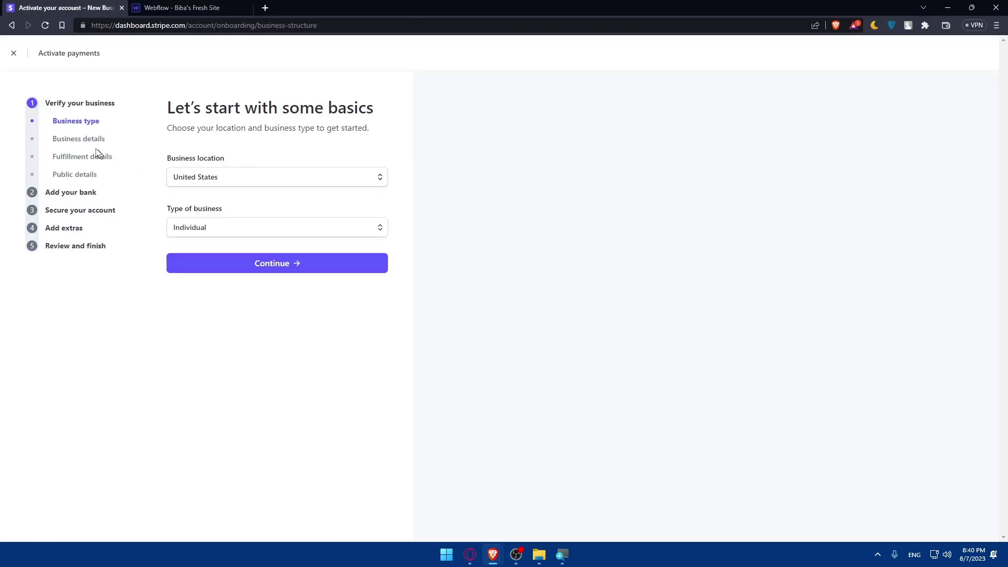
Step: Leave the Stripe onboarding page, confirming the exit after first choosing to stay
click(121, 8)
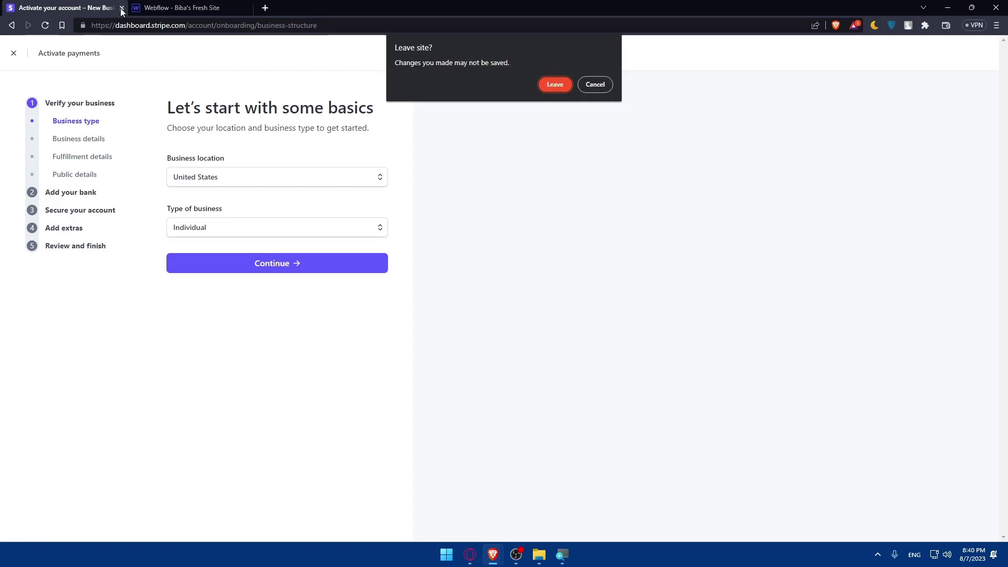
click(592, 83)
click(167, 6)
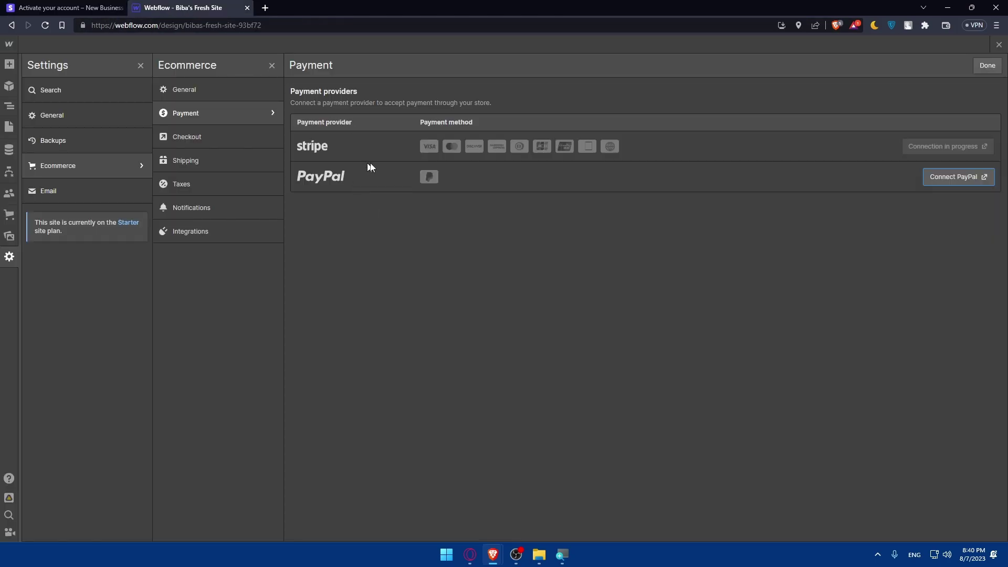
mouse_move(492, 552)
click(525, 520)
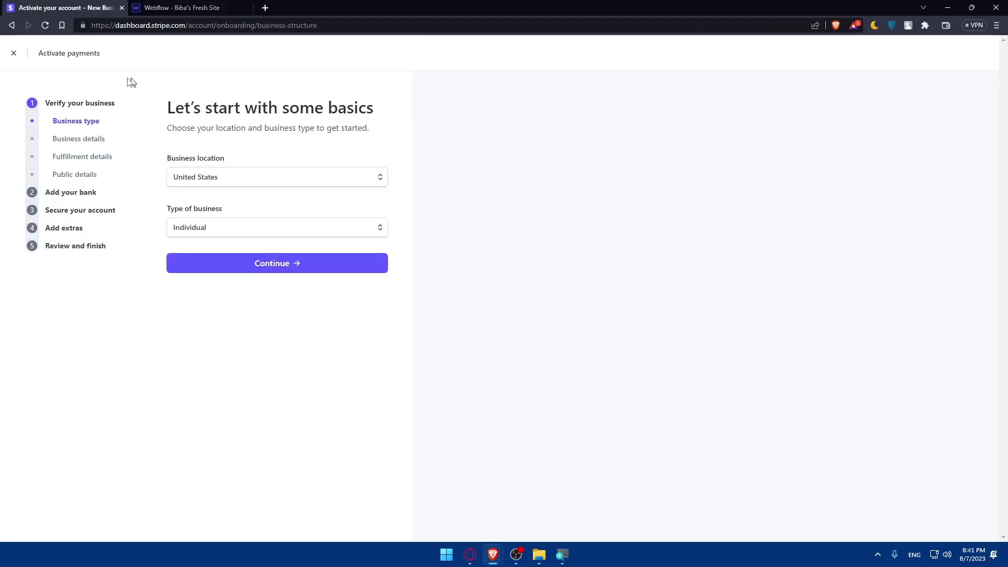
click(13, 53)
click(555, 102)
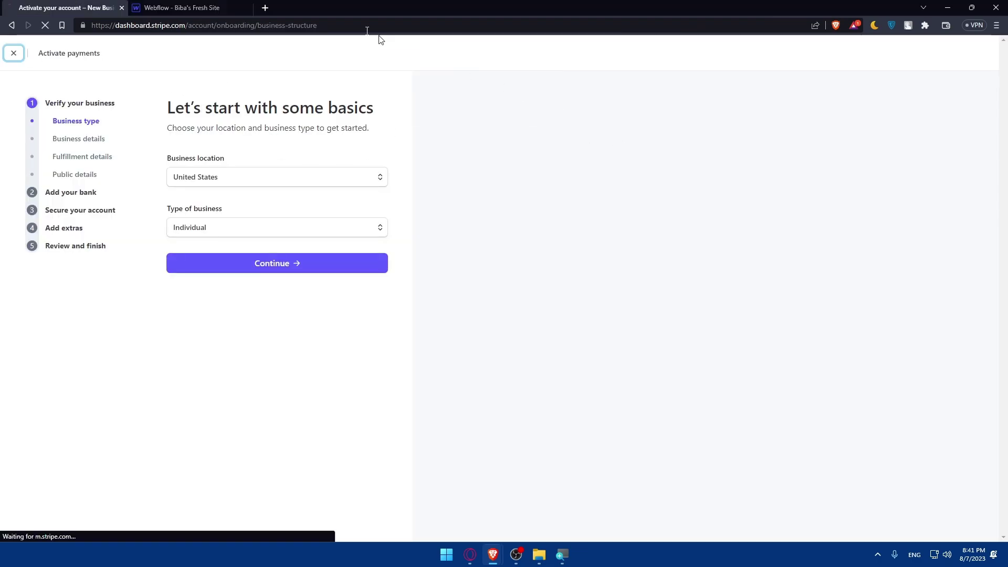
Step: Close the Stripe Connect window and the Ecommerce settings panels to return to the canvas
click(179, 7)
mouse_move(496, 559)
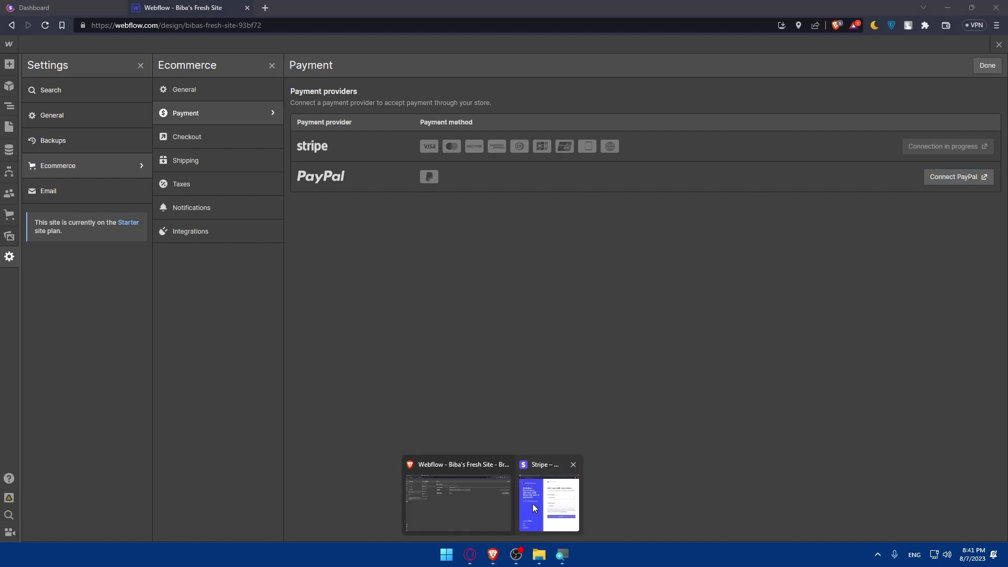
click(547, 495)
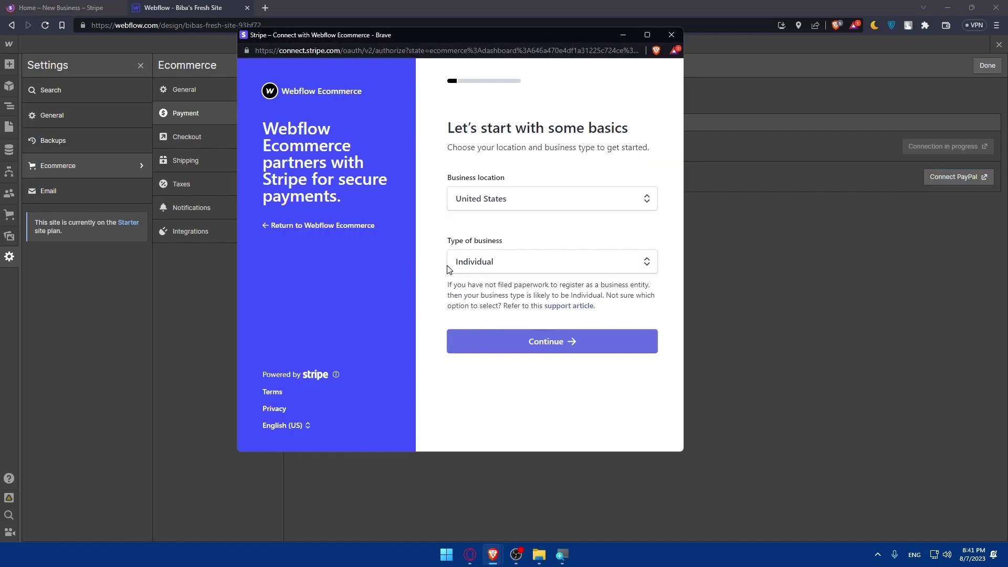
click(671, 36)
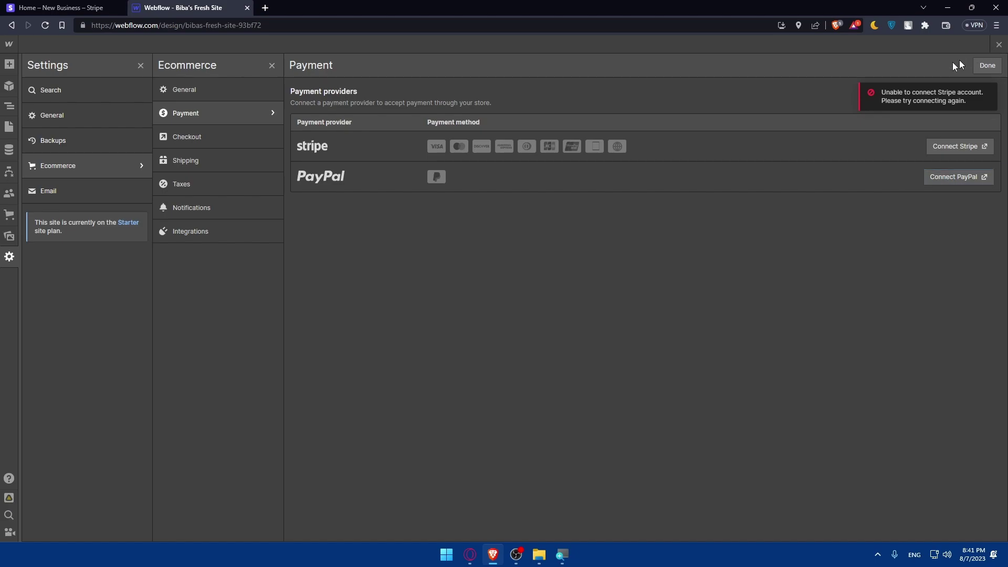
click(272, 65)
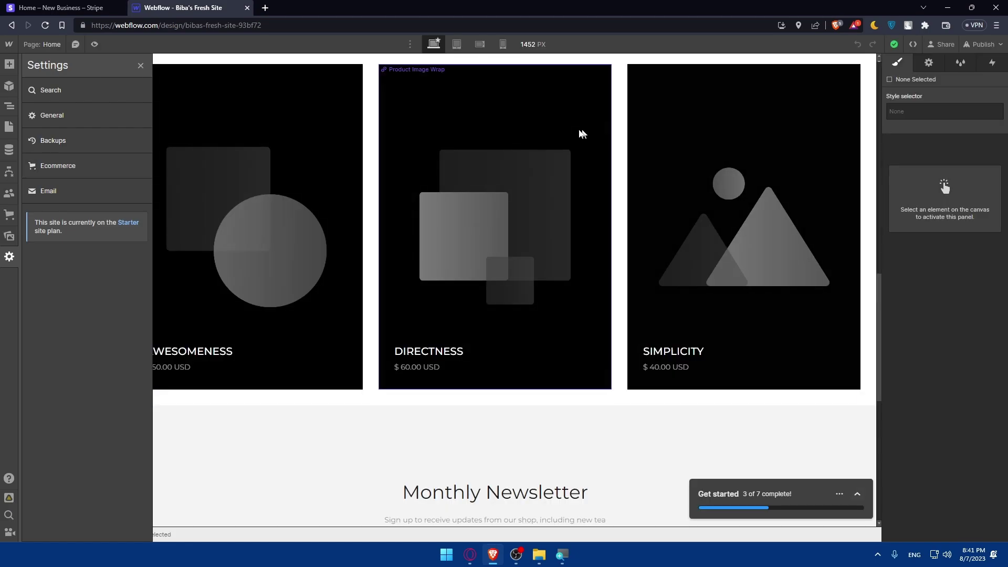
Step: Select the DIRECTNESS product's image wrapper in Featured Products via the Navigator, then hide it
scroll(548, 338, down, 5)
scroll(548, 338, up, 8)
key(z)
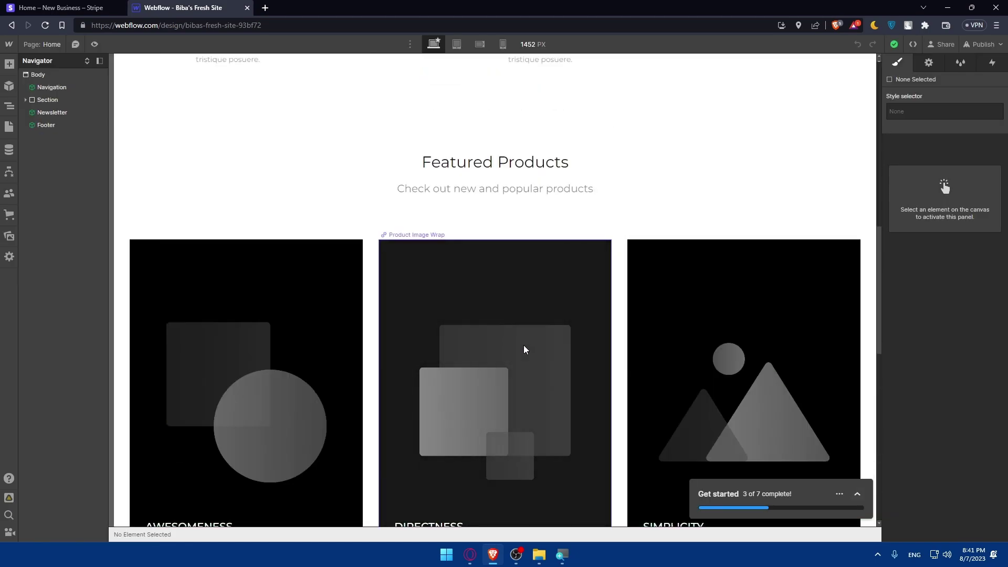
click(524, 349)
key(z)
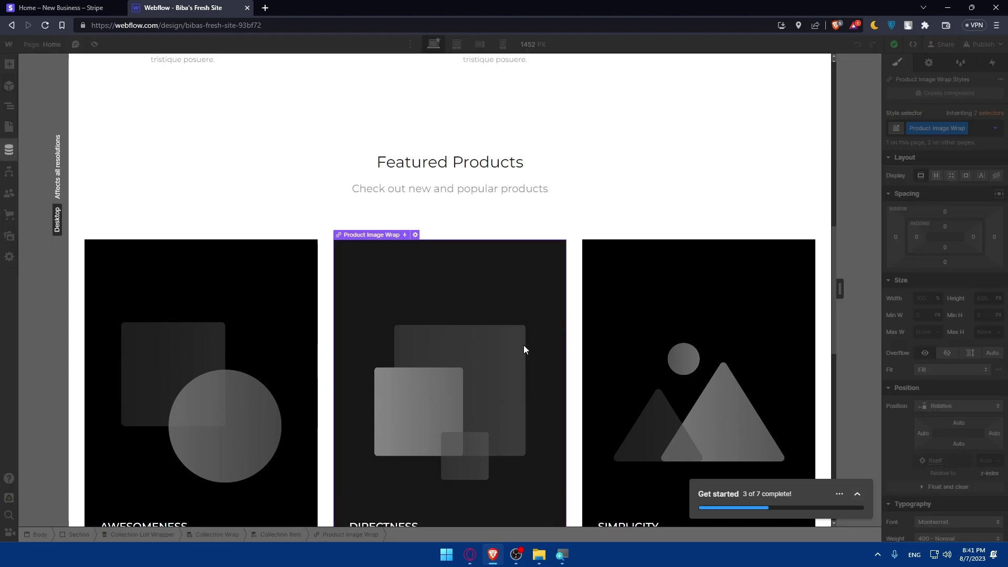